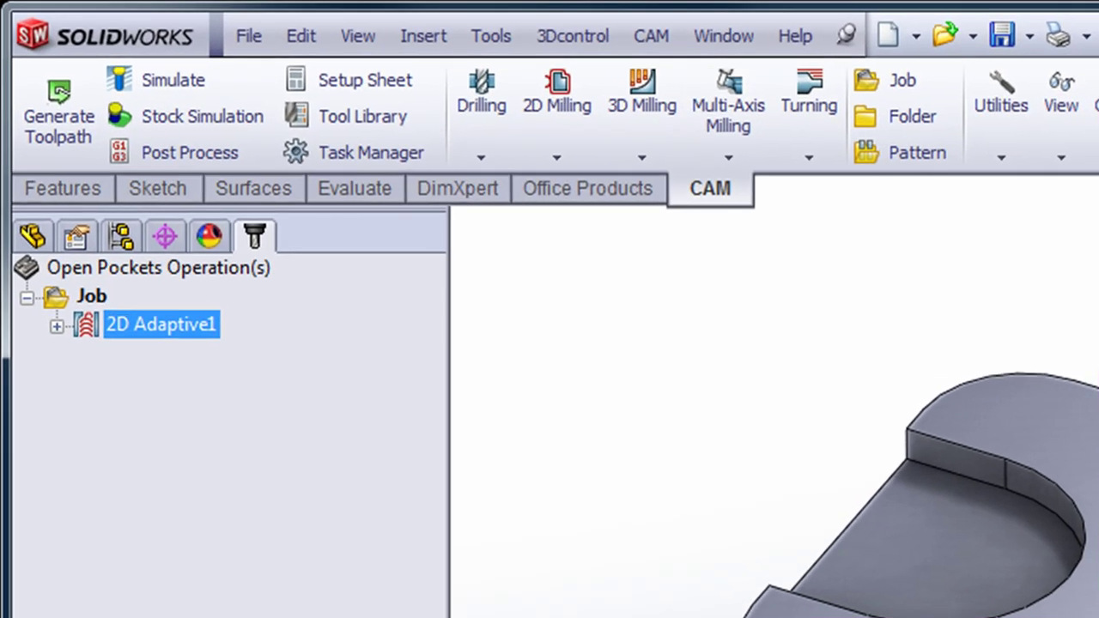
Start a new 2D Adaptive Clearing operation and turn off Machine cavities for its model geometry
{"action": "left_click", "coordinate": [556, 150]}
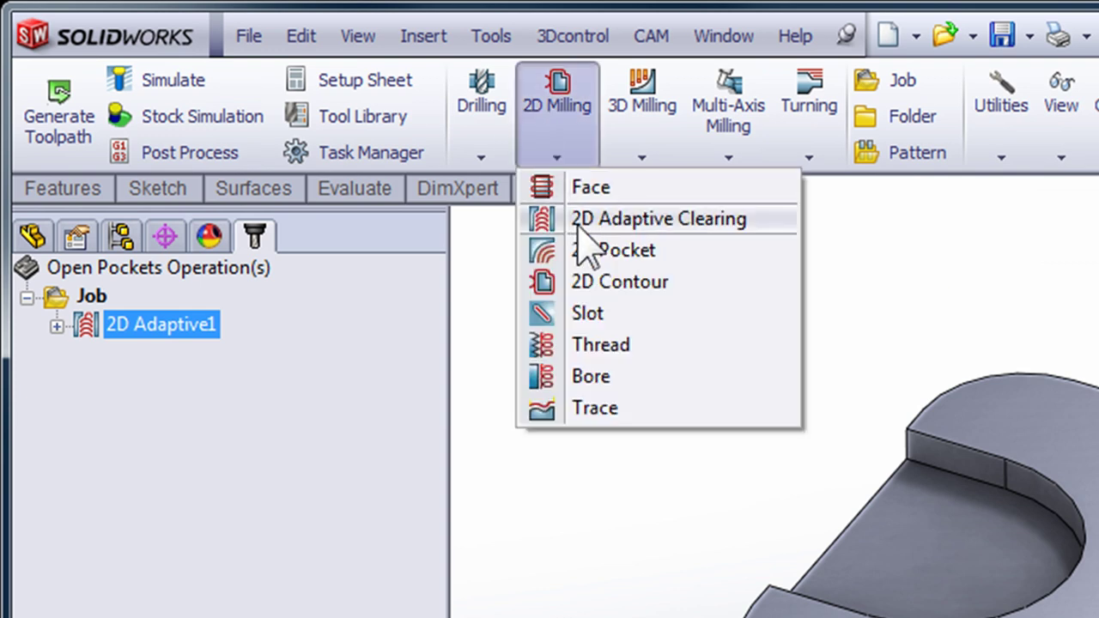
{"action": "left_click", "coordinate": [579, 225]}
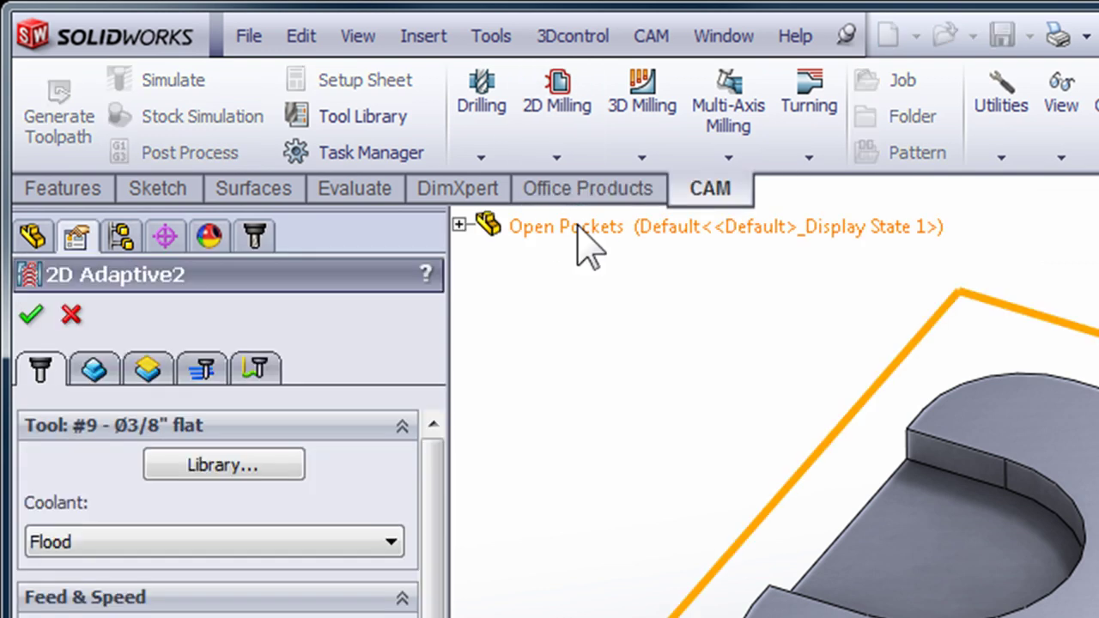
{"action": "left_click", "coordinate": [100, 364]}
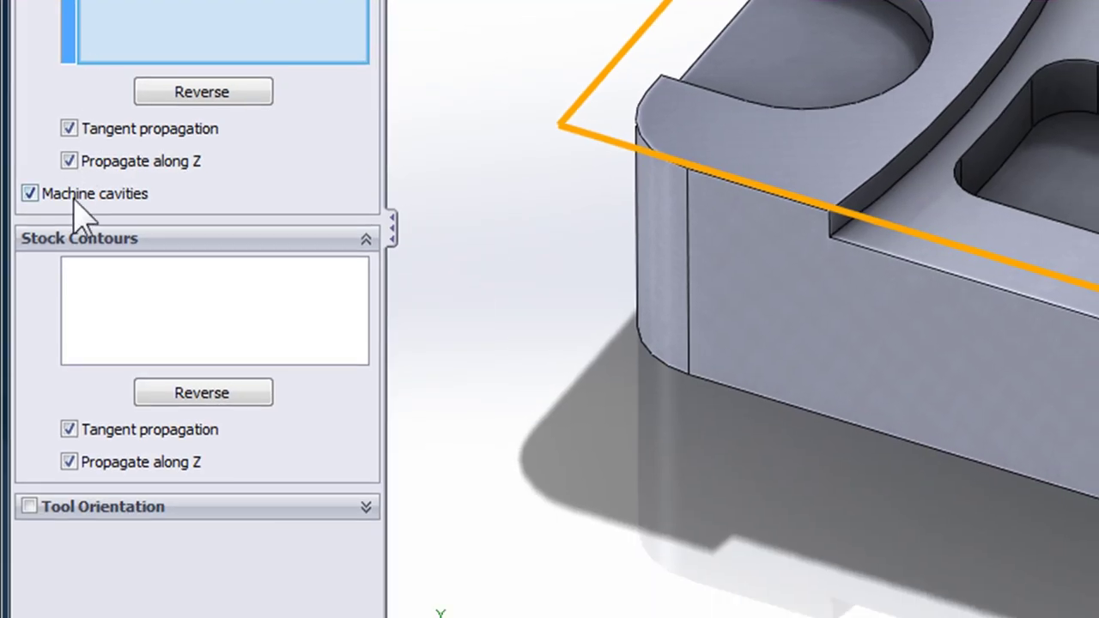
{"action": "mouse_move", "coordinate": [73, 196]}
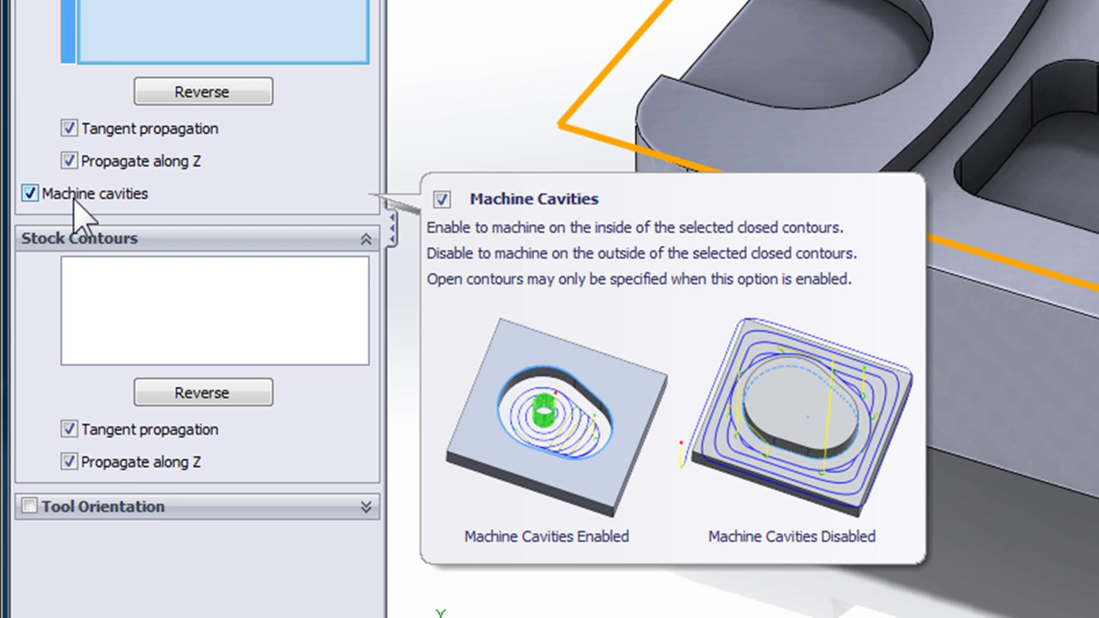
{"action": "left_click", "coordinate": [73, 196]}
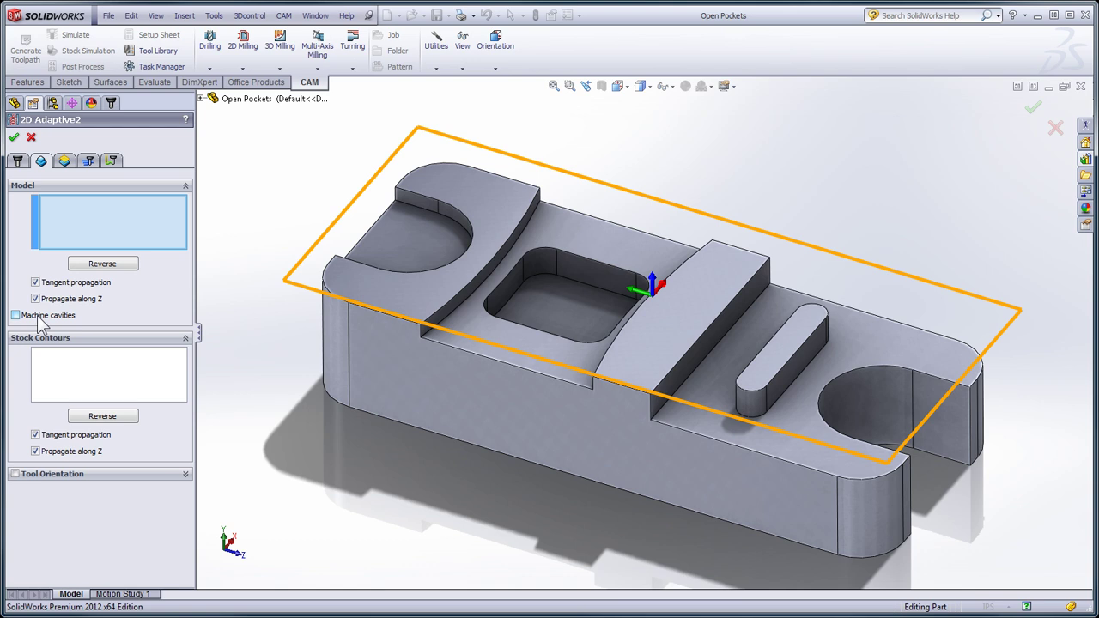
Set the operation's bottom height from the U-shaped raised top face and generate the facing toolpath
{"action": "left_click", "coordinate": [66, 161]}
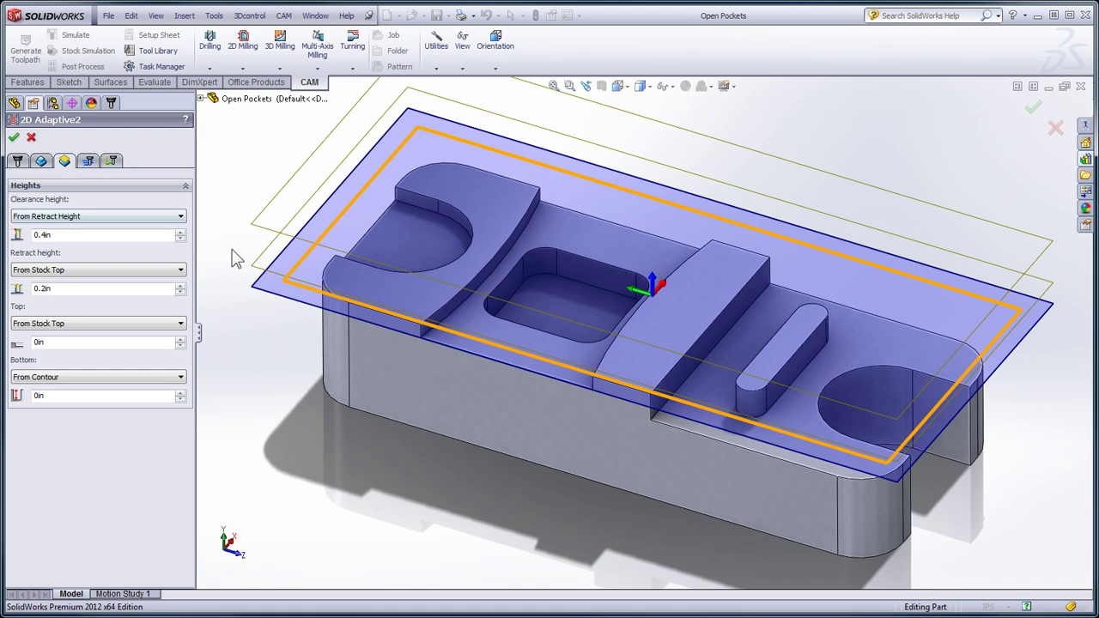
{"action": "left_click", "coordinate": [387, 291]}
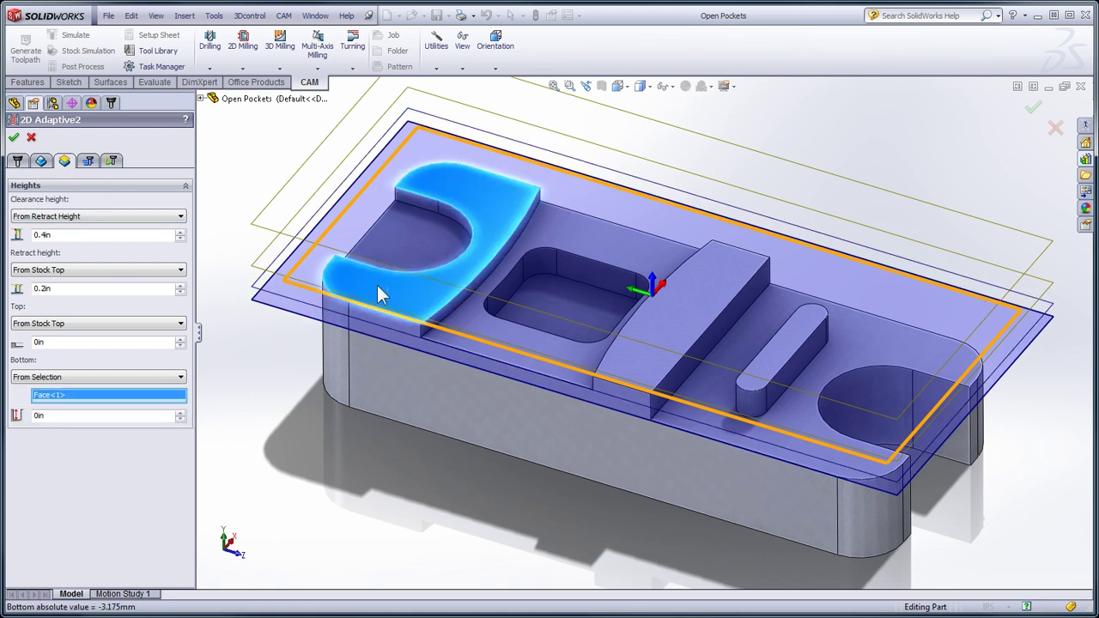
{"action": "left_click", "coordinate": [13, 138]}
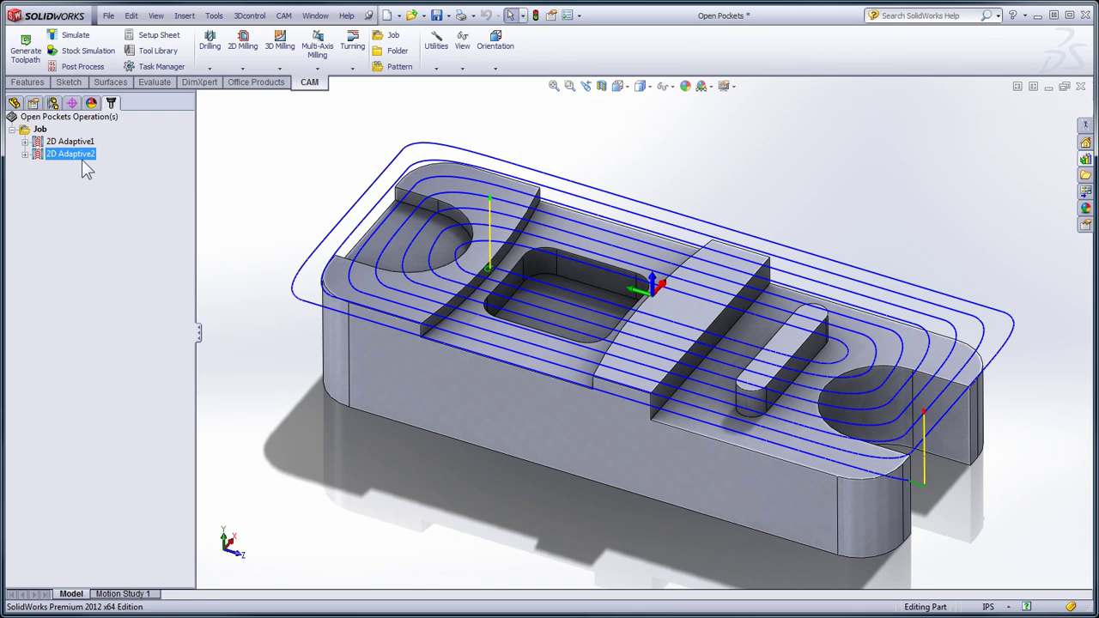
Create a 2D Adaptive Clearing operation around the part's lower outer edge with Machine cavities turned off
{"action": "left_click", "coordinate": [236, 62]}
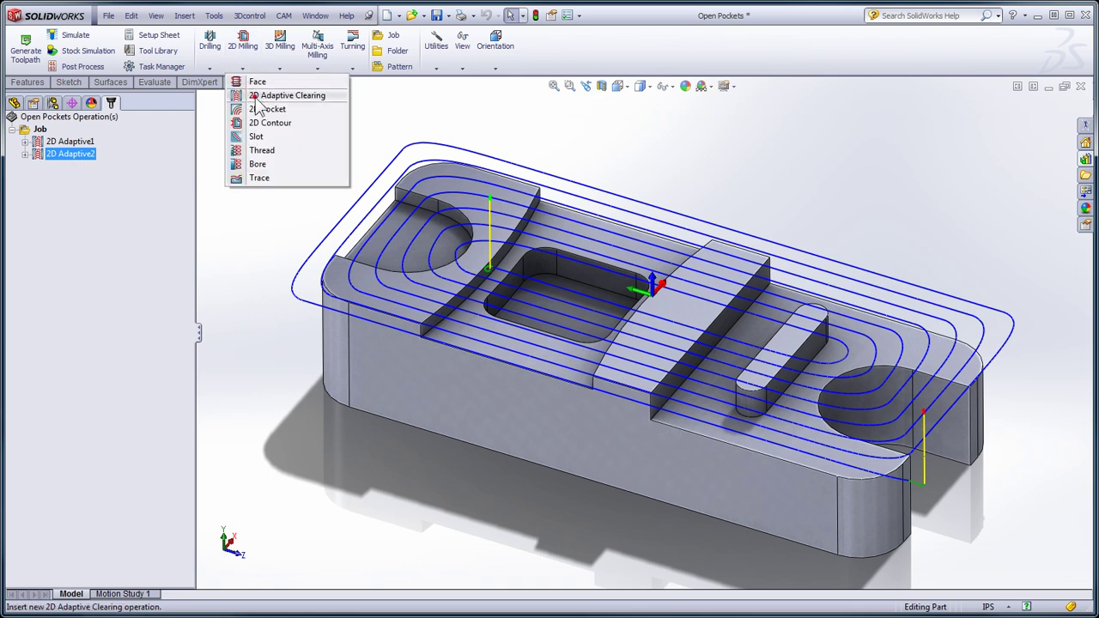
{"action": "left_click", "coordinate": [255, 98]}
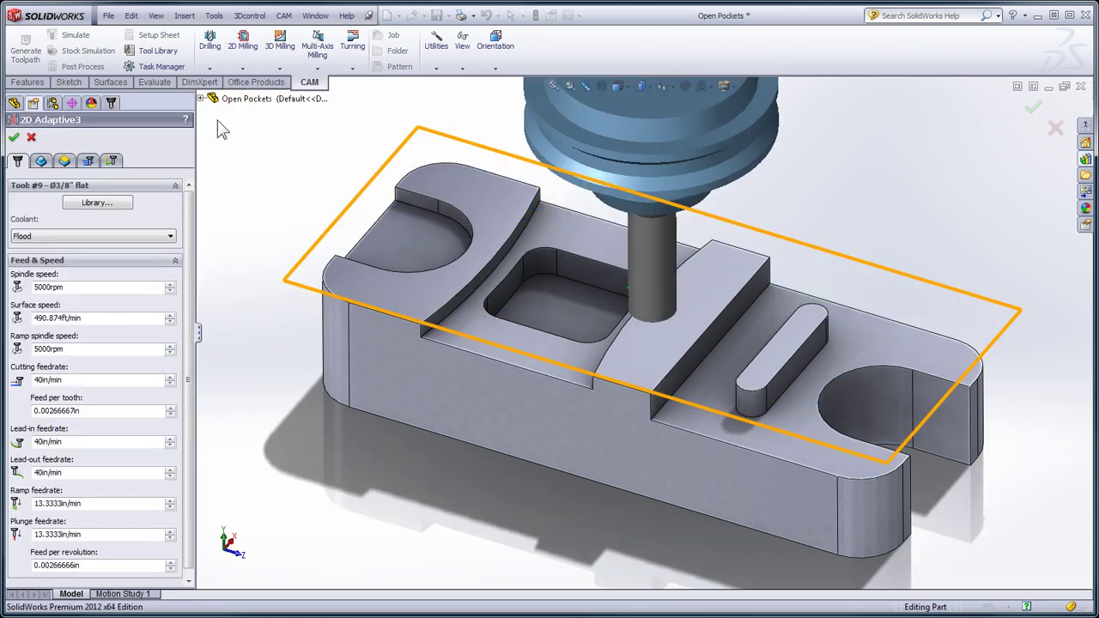
{"action": "left_click", "coordinate": [42, 162]}
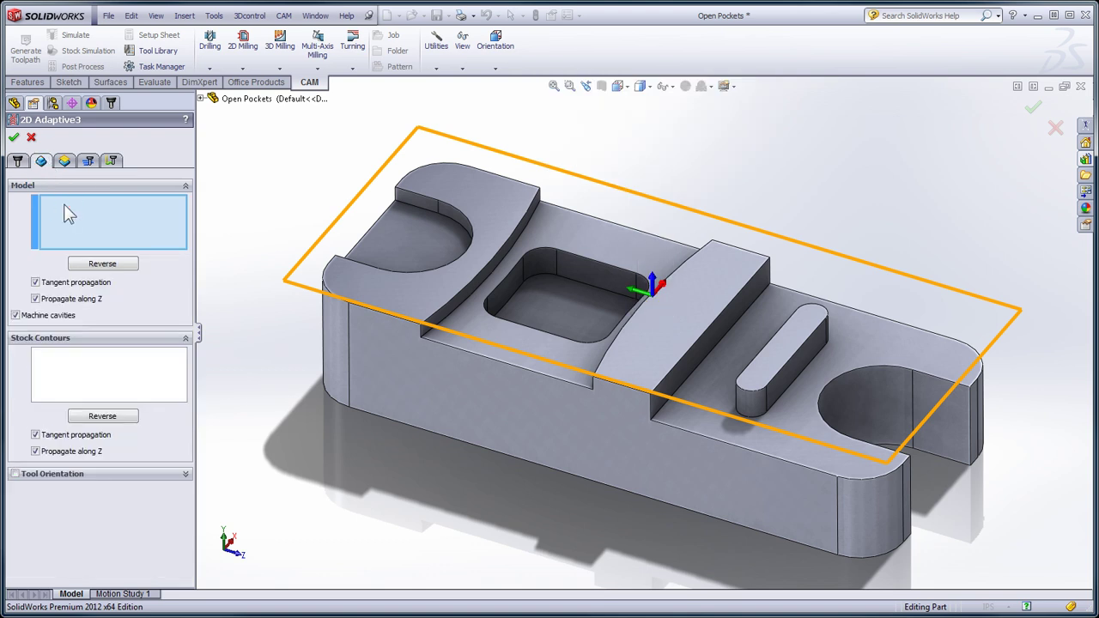
{"action": "left_click", "coordinate": [763, 531]}
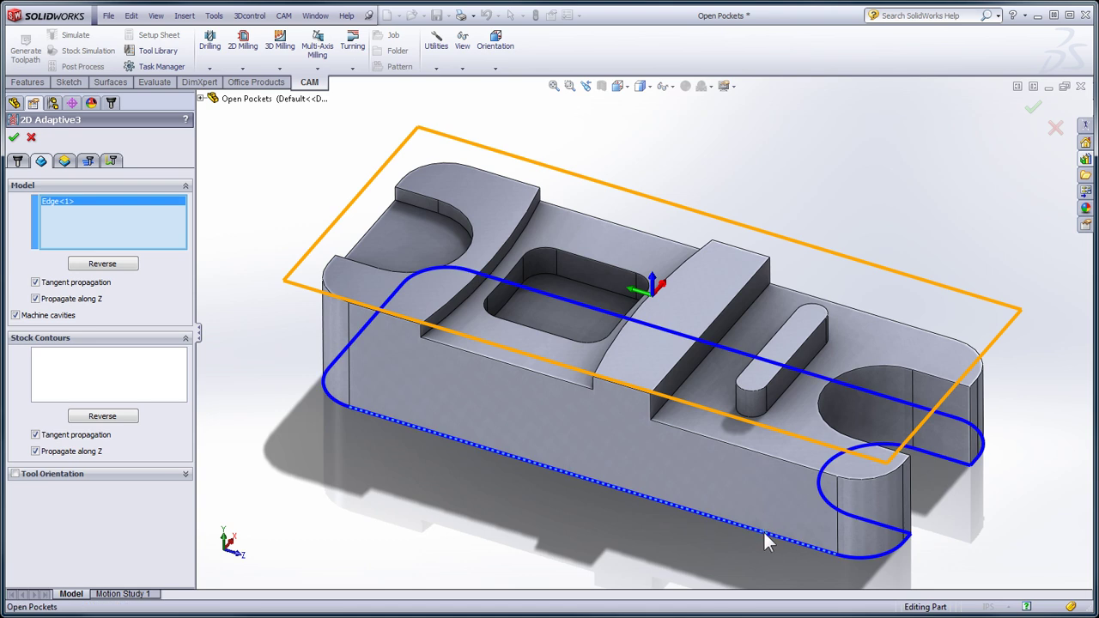
{"action": "left_click", "coordinate": [49, 315]}
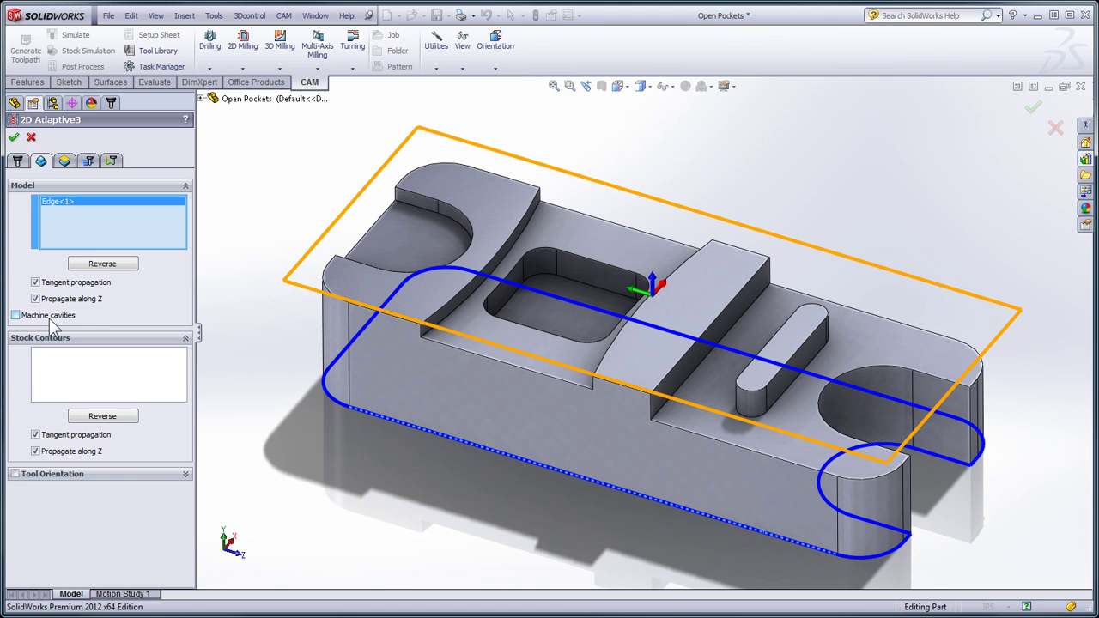
{"action": "left_click", "coordinate": [14, 138]}
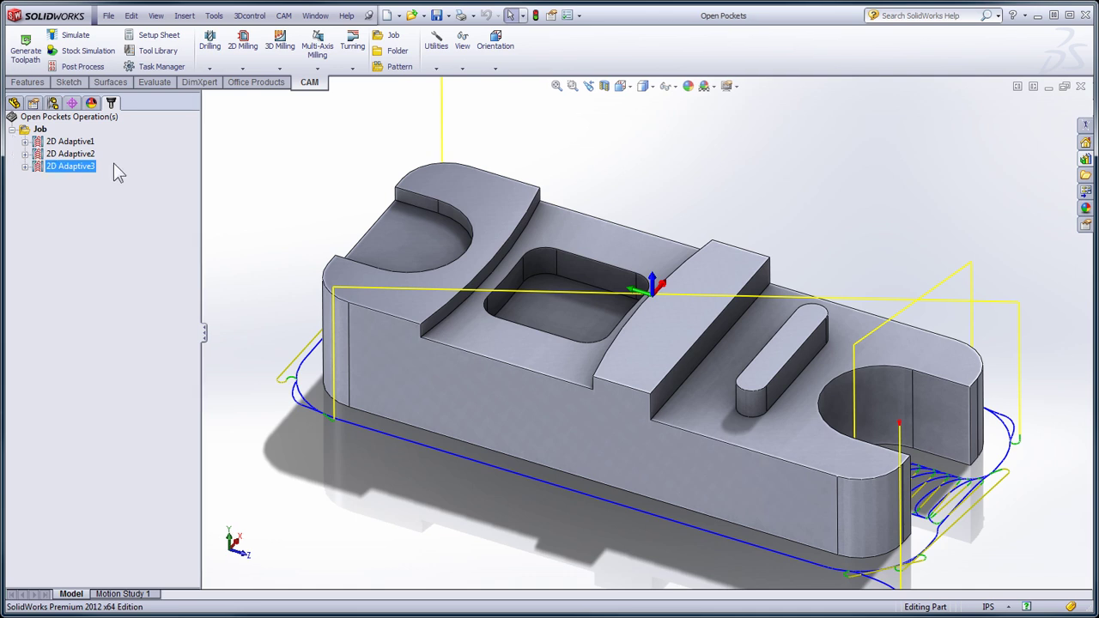
Start a 2D Adaptive Clearing operation for the shallow open pocket with Machine cavities turned off
{"action": "left_click", "coordinate": [402, 239]}
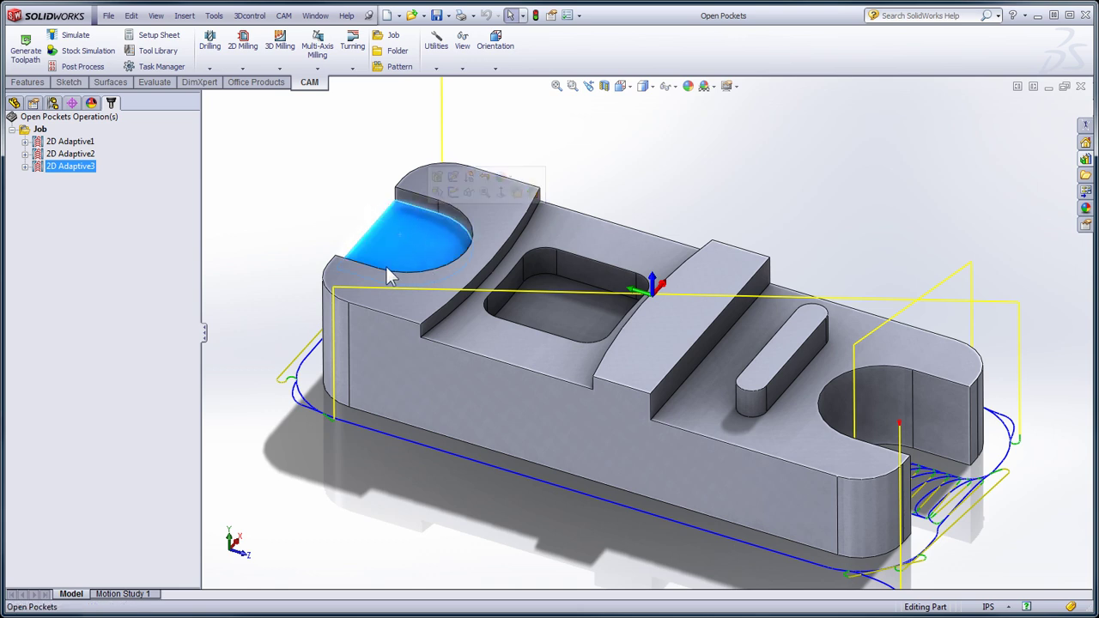
{"action": "left_click", "coordinate": [242, 68]}
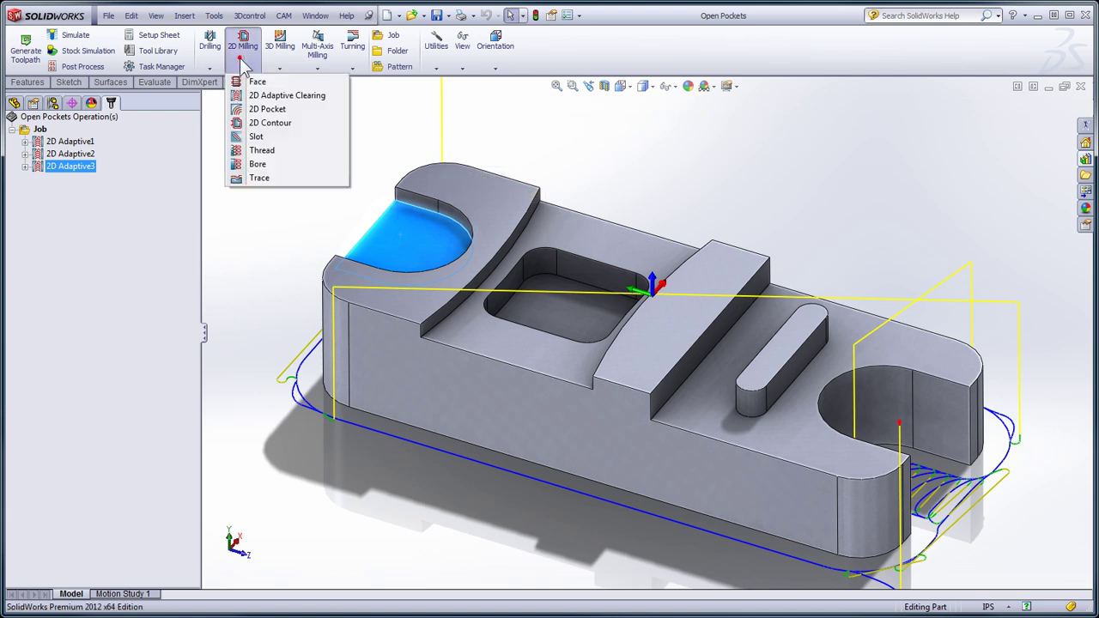
{"action": "left_click", "coordinate": [266, 98]}
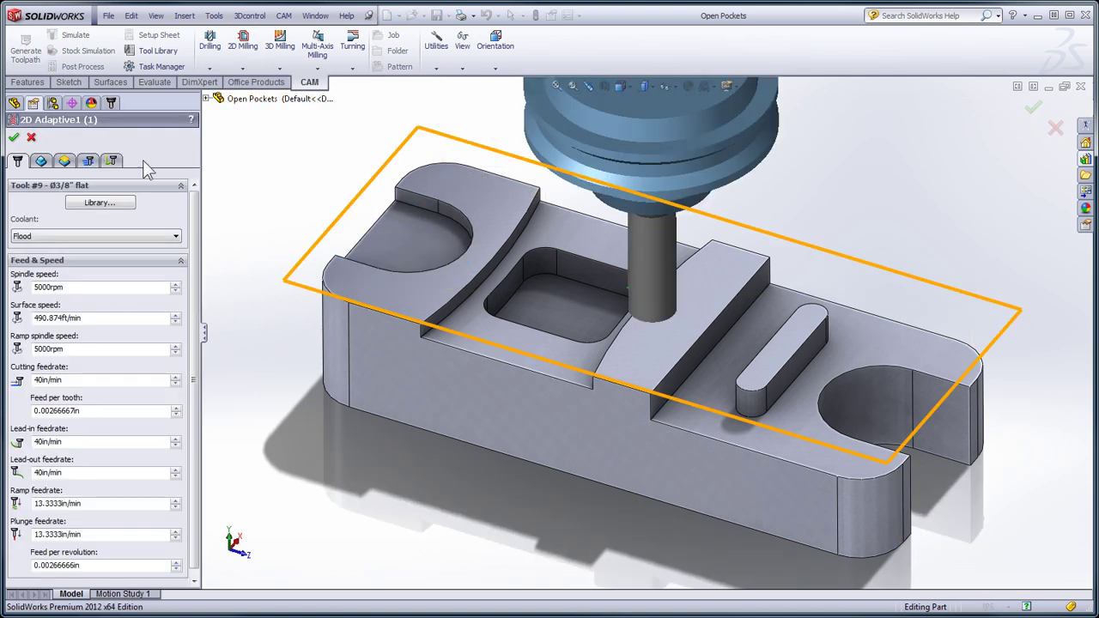
{"action": "left_click", "coordinate": [41, 162]}
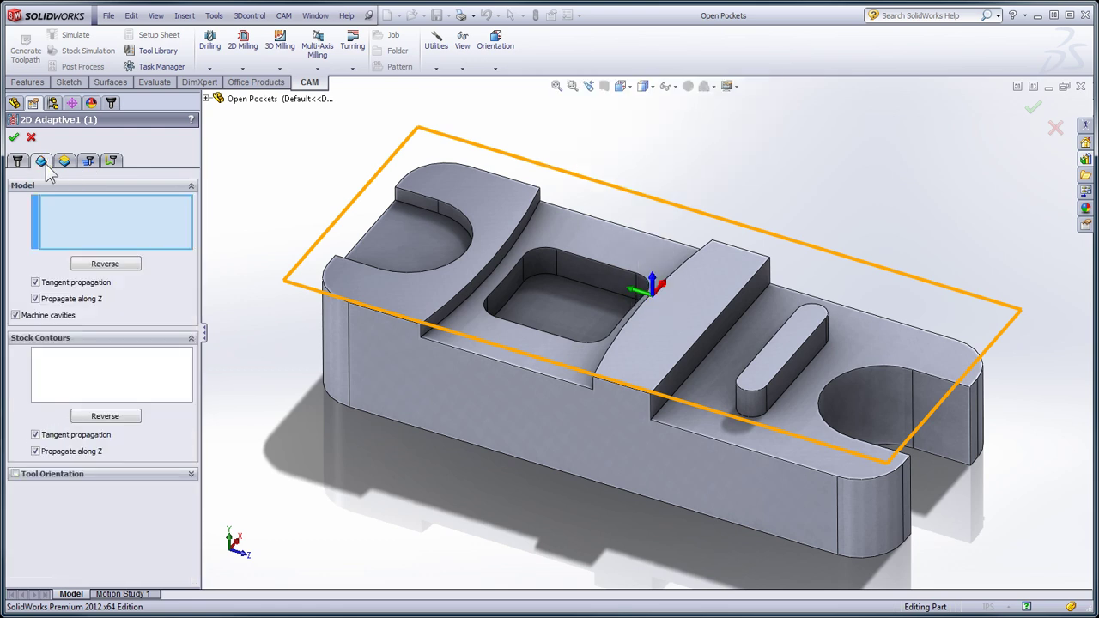
{"action": "left_click", "coordinate": [30, 316]}
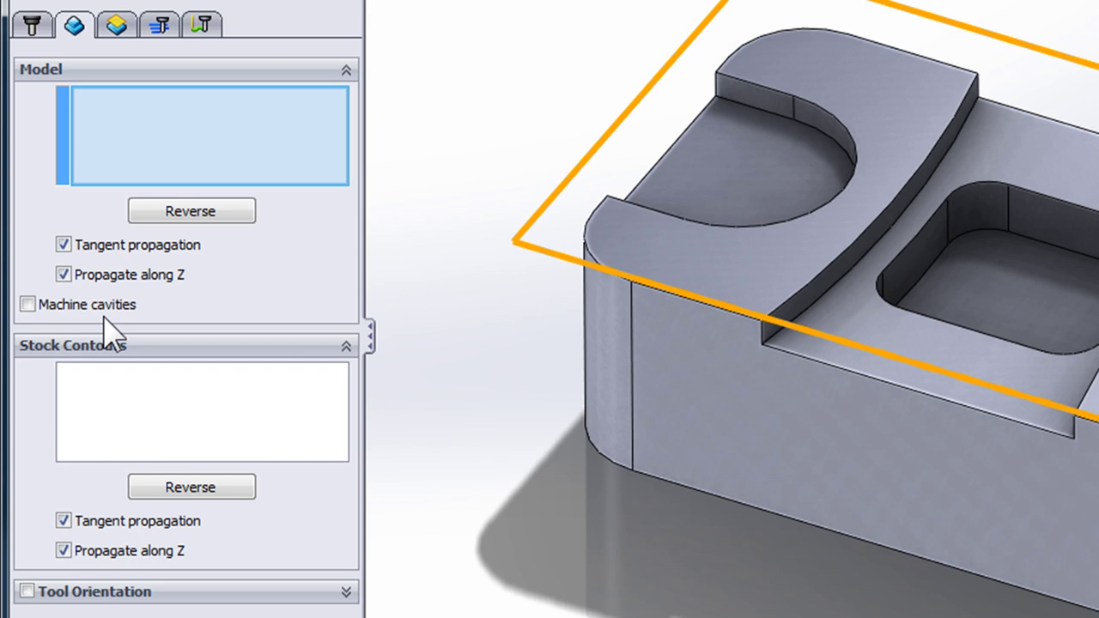
Assign the open pocket's floor face as the stock contour and the surrounding U-shaped top face as the model geometry
{"action": "left_click", "coordinate": [117, 382]}
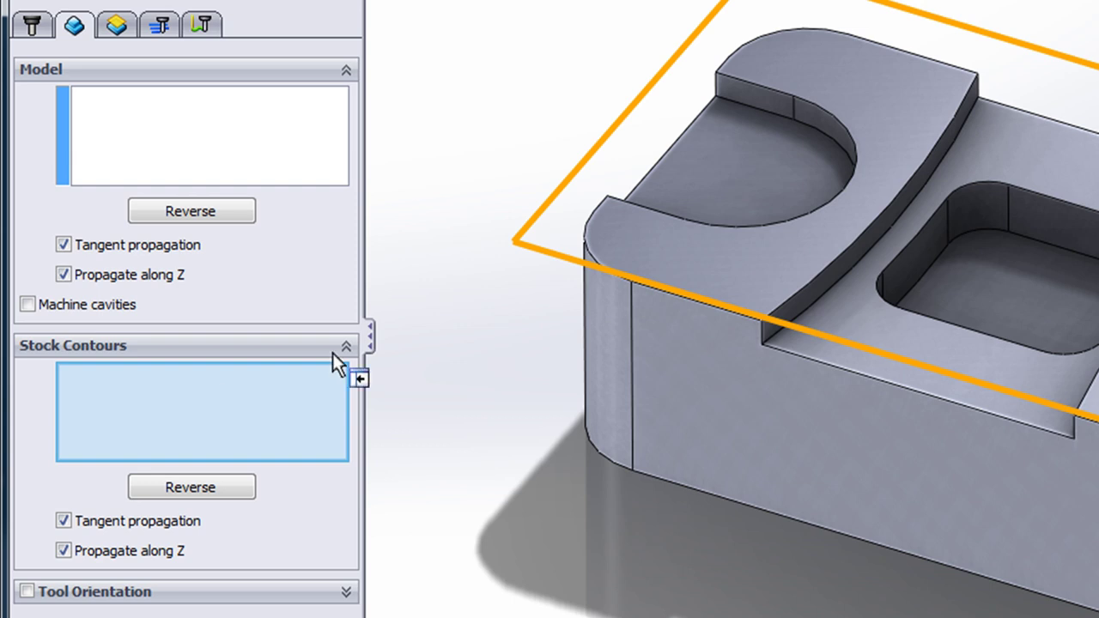
{"action": "left_click", "coordinate": [725, 197]}
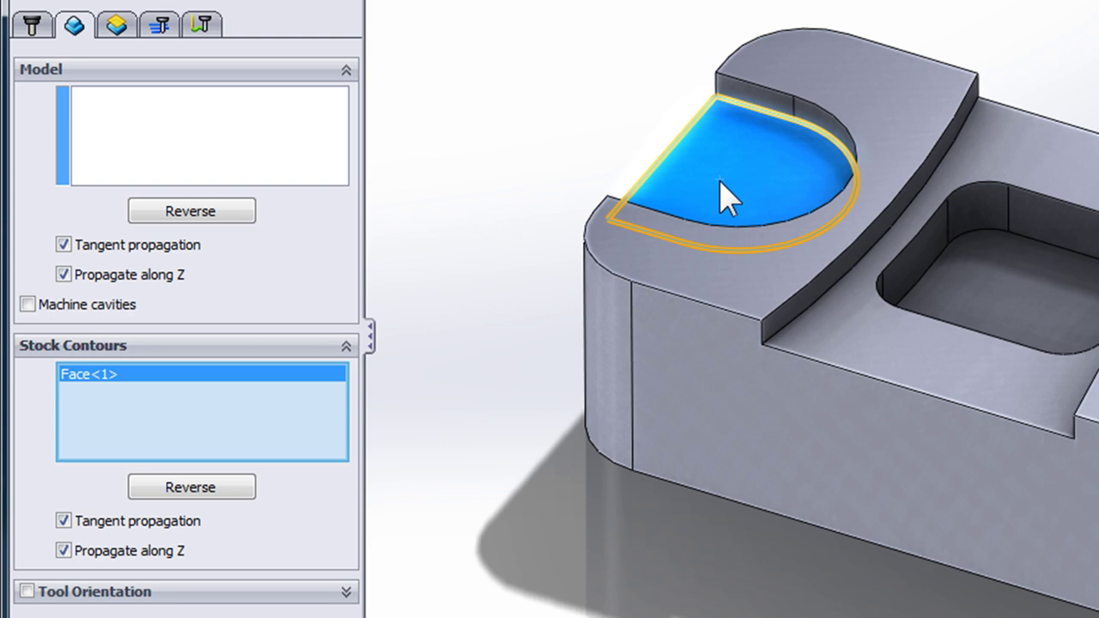
{"action": "left_click", "coordinate": [249, 128]}
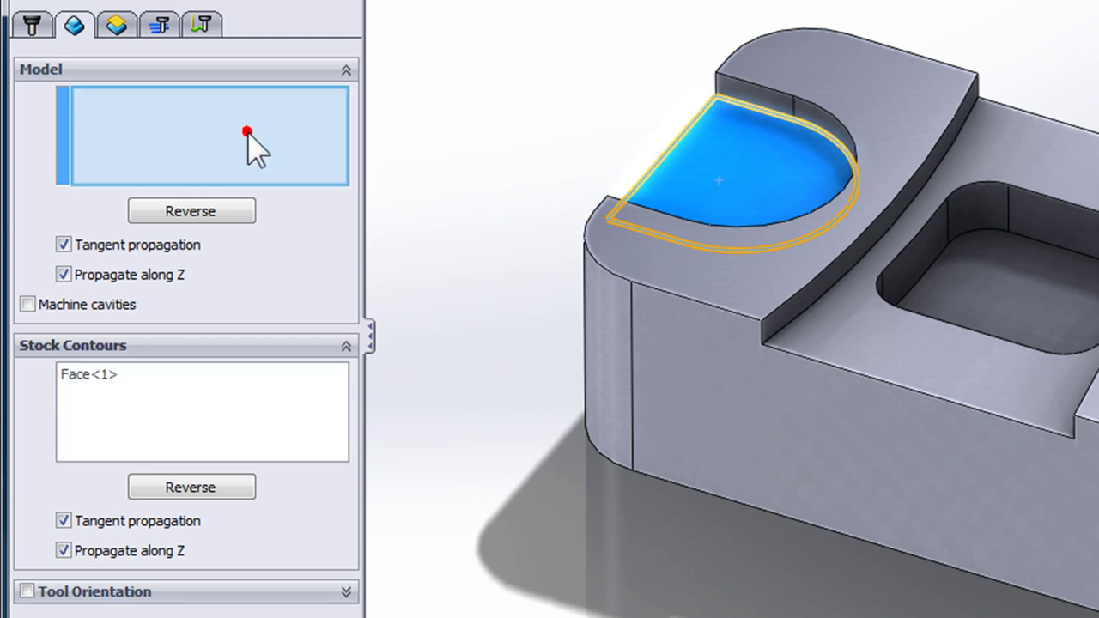
{"action": "left_click", "coordinate": [727, 258]}
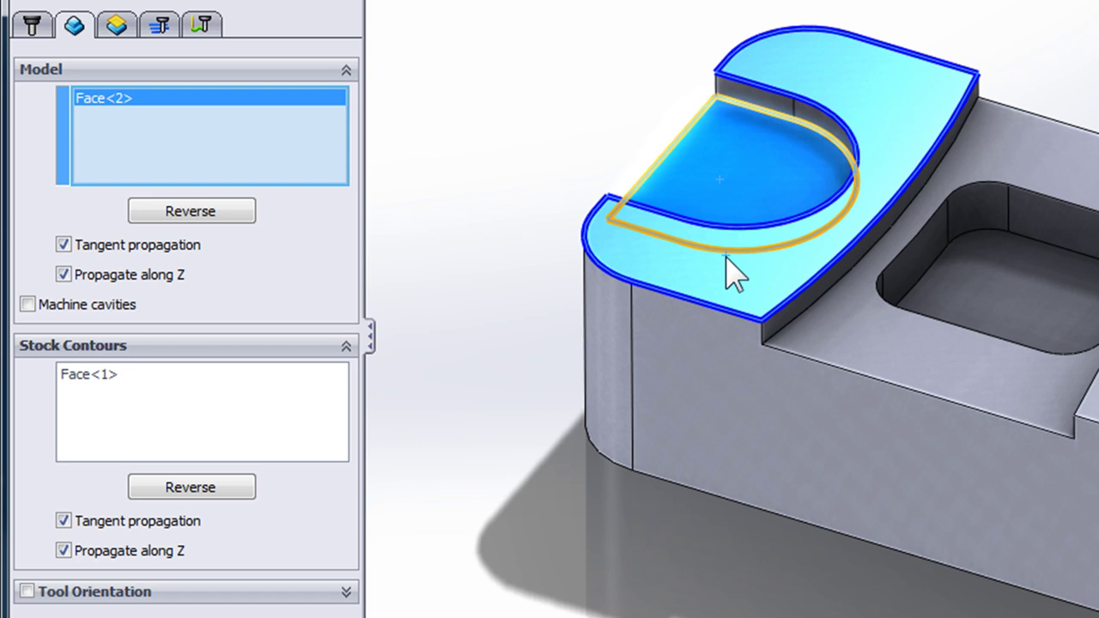
{"action": "left_click", "coordinate": [335, 405]}
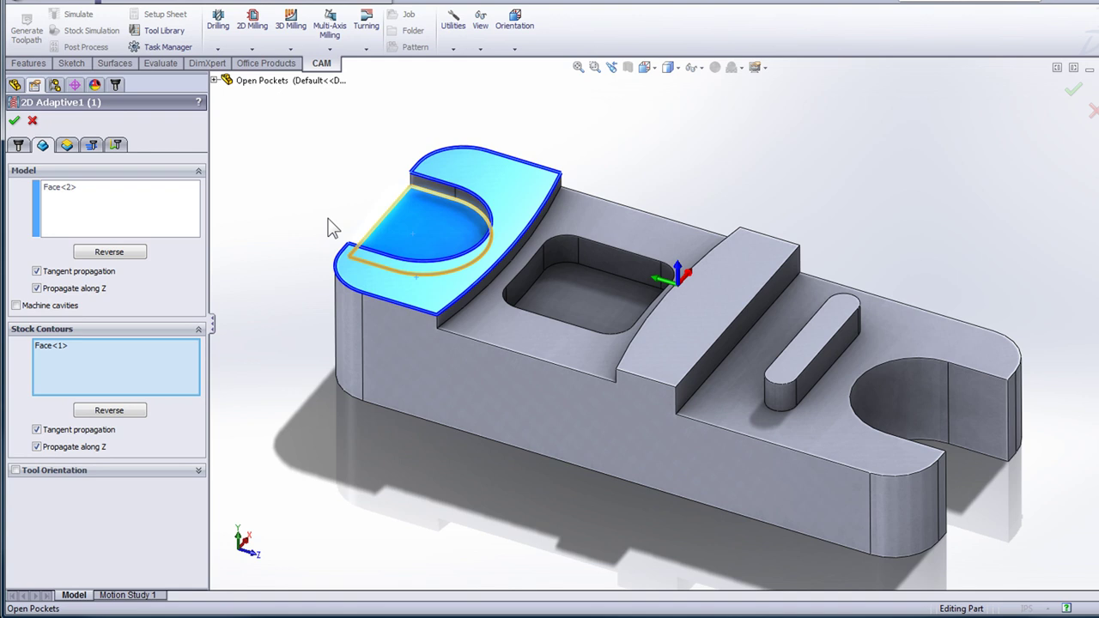
Set the bottom height from the open pocket's floor face and generate the toolpath
{"action": "left_click", "coordinate": [67, 144]}
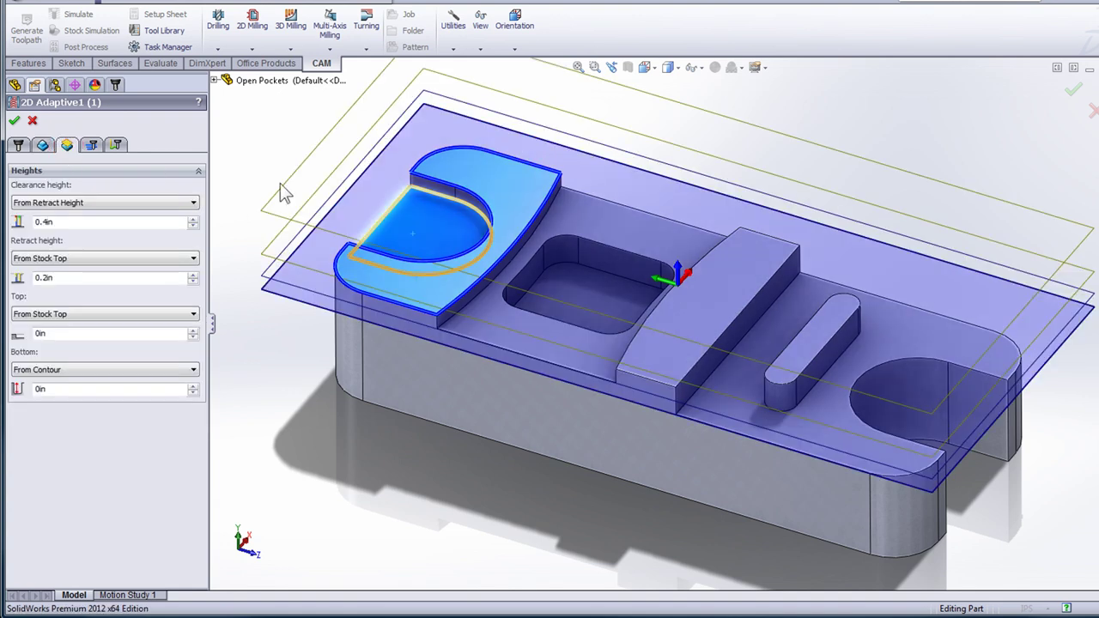
{"action": "left_click", "coordinate": [427, 201]}
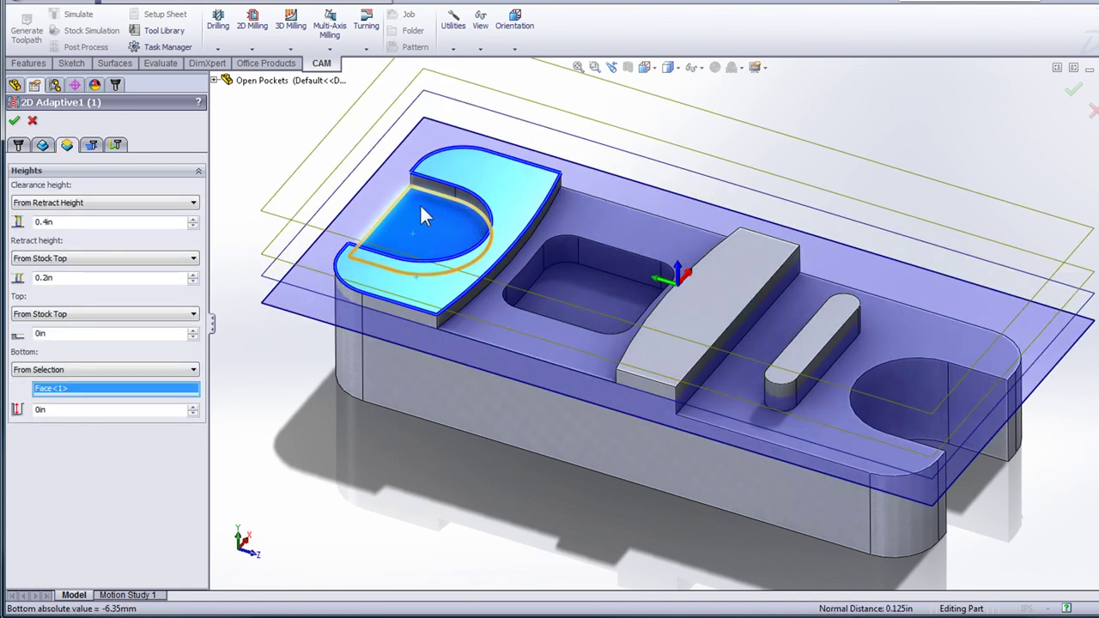
{"action": "left_click", "coordinate": [14, 121]}
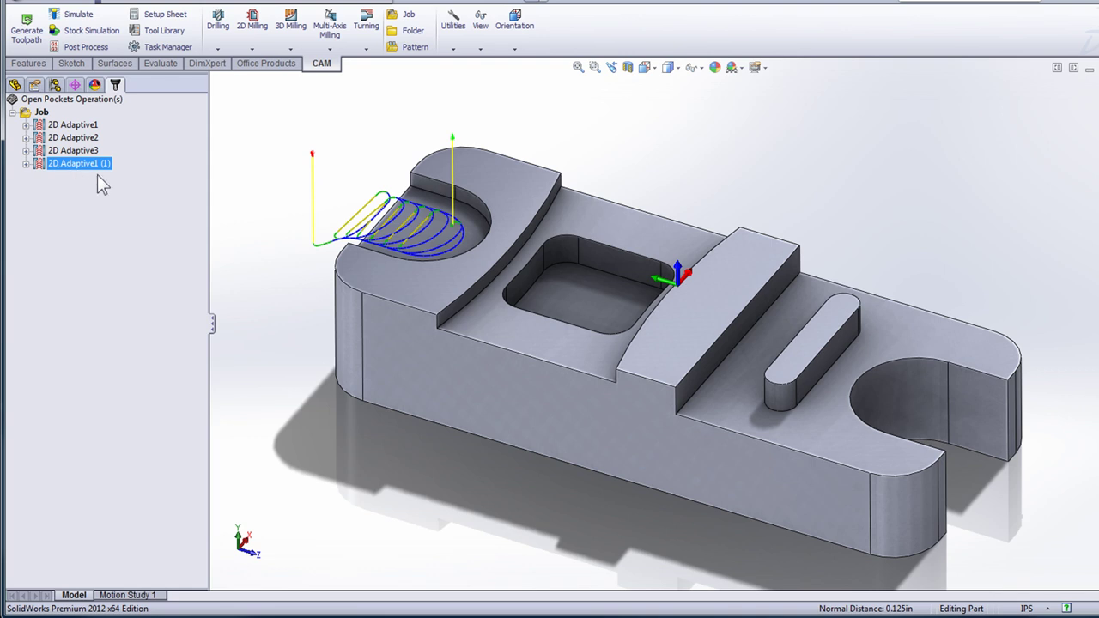
Start a 2D Adaptive Clearing operation with Machine cavities off, using the two raised faces beside the middle recess as model geometry
{"action": "left_click", "coordinate": [530, 341]}
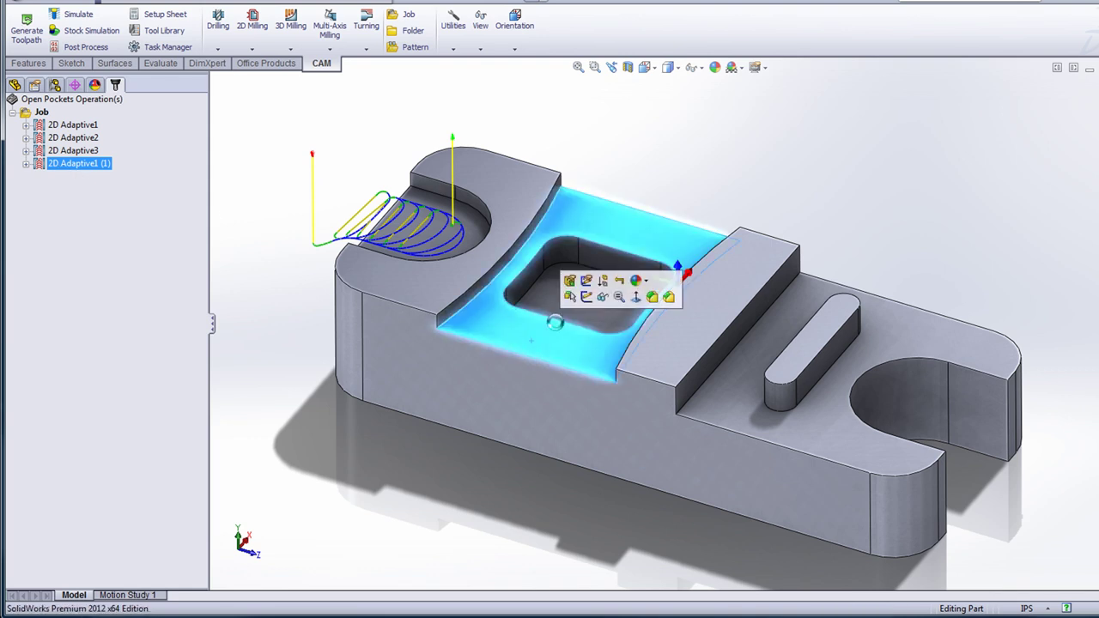
{"action": "left_click", "coordinate": [252, 31]}
{"action": "left_click", "coordinate": [269, 77]}
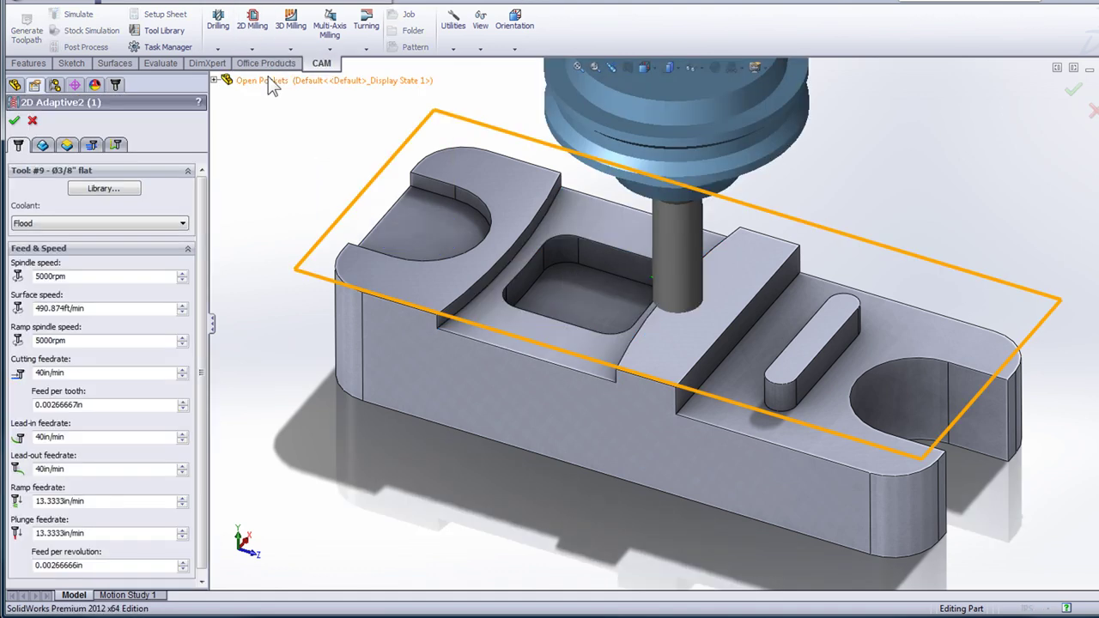
{"action": "left_click", "coordinate": [43, 146]}
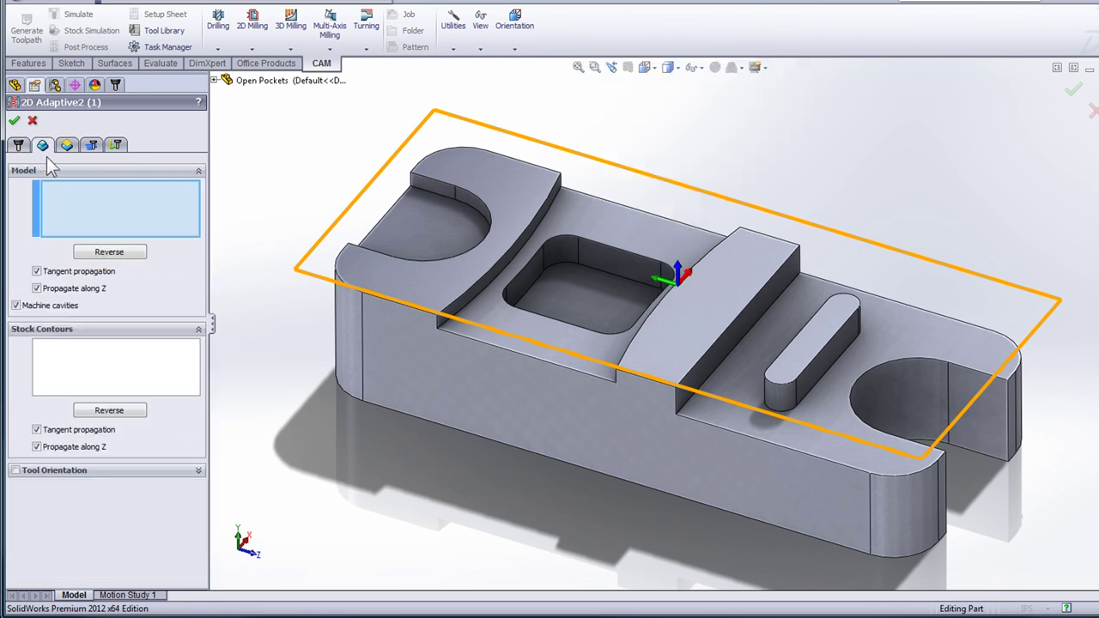
{"action": "left_click", "coordinate": [44, 308]}
{"action": "left_click", "coordinate": [505, 182]}
{"action": "left_click", "coordinate": [736, 274]}
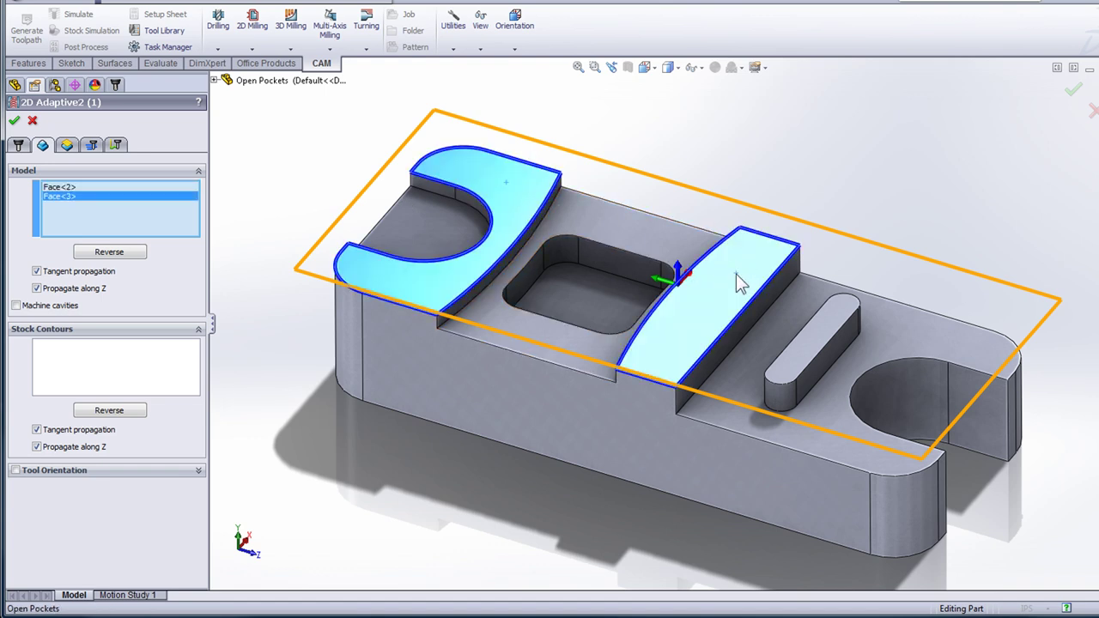
Assign the recessed face around the rectangular pocket as the stock contour and generate the toolpath
{"action": "left_click", "coordinate": [88, 375]}
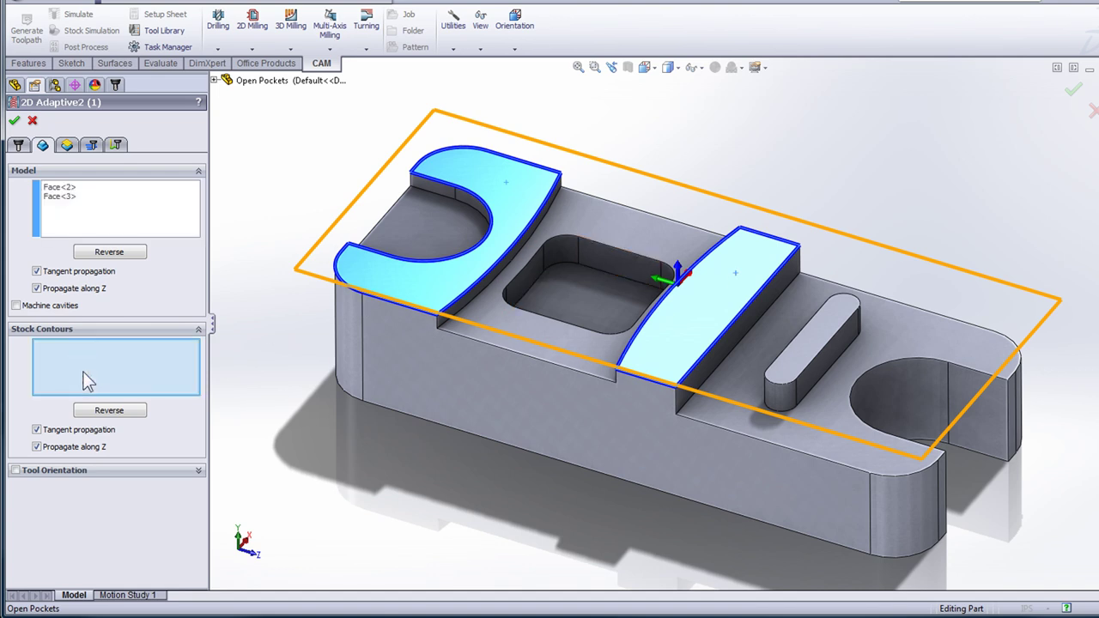
{"action": "left_click", "coordinate": [496, 328]}
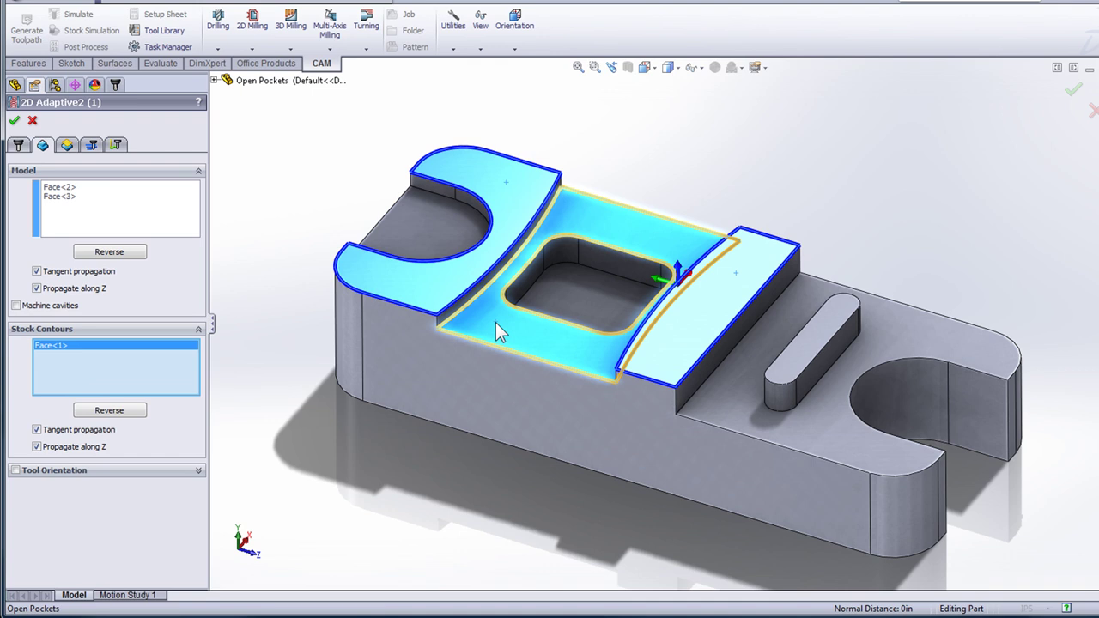
{"action": "left_click", "coordinate": [14, 120]}
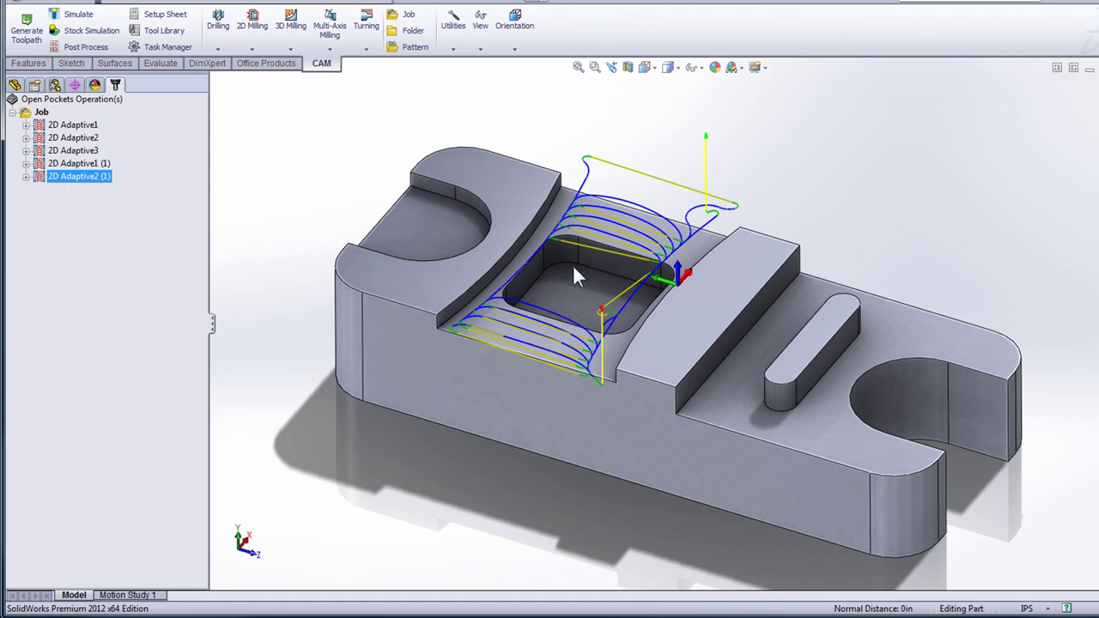
In 2D Adaptive2 (1), replace the stock contour face with the recess's curved edge along the U-shaped raised section and regenerate the toolpath
{"action": "right_click", "coordinate": [82, 176]}
{"action": "left_click", "coordinate": [104, 187]}
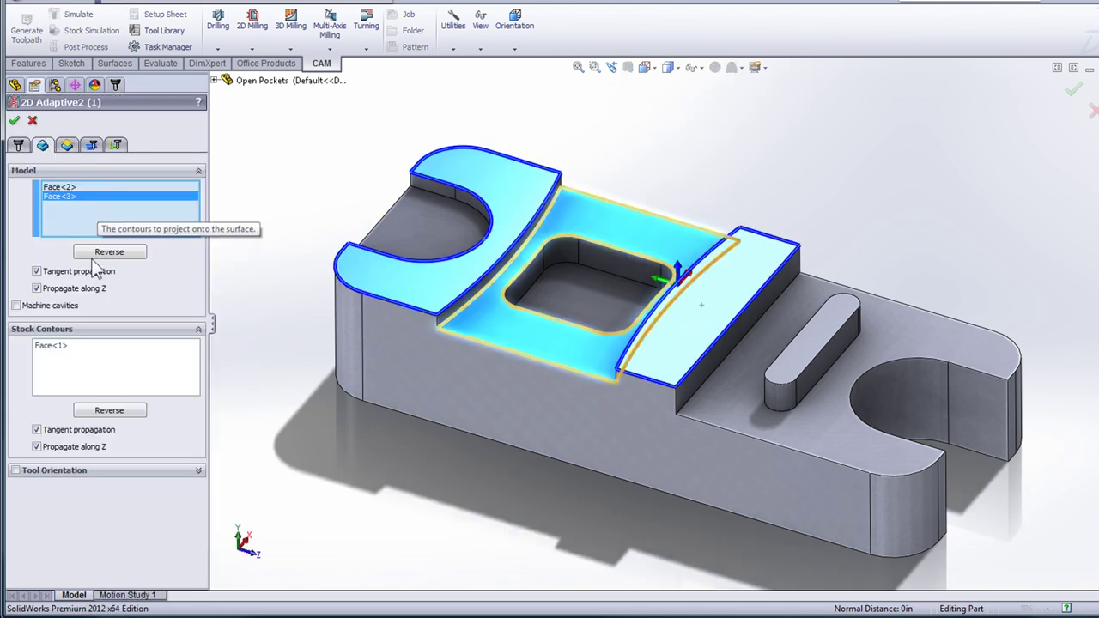
{"action": "left_click", "coordinate": [56, 346]}
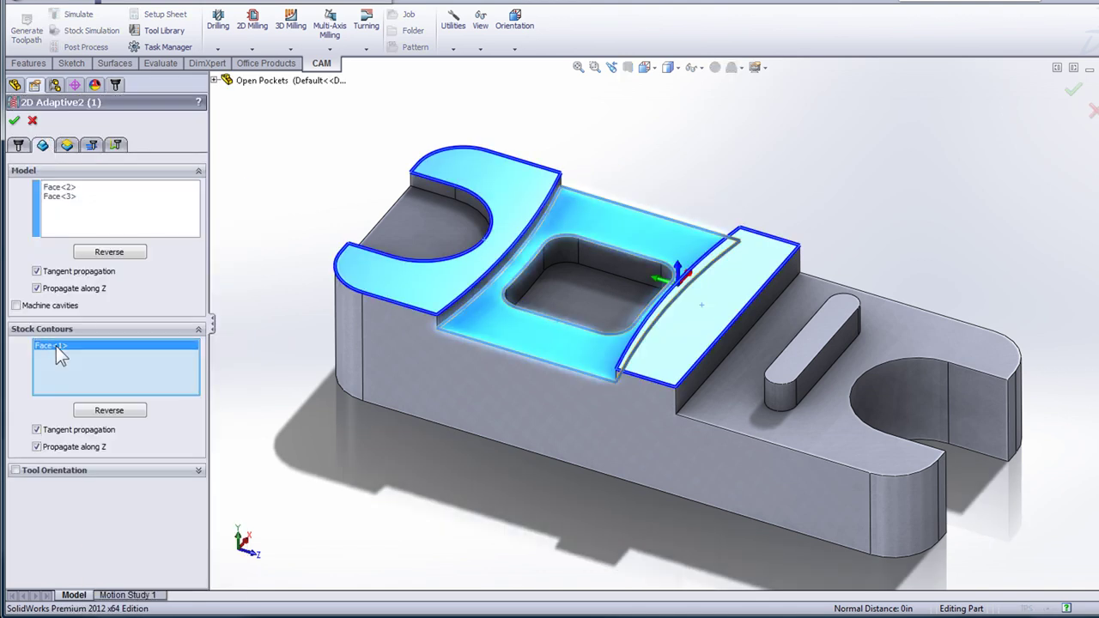
{"action": "right_click", "coordinate": [65, 350]}
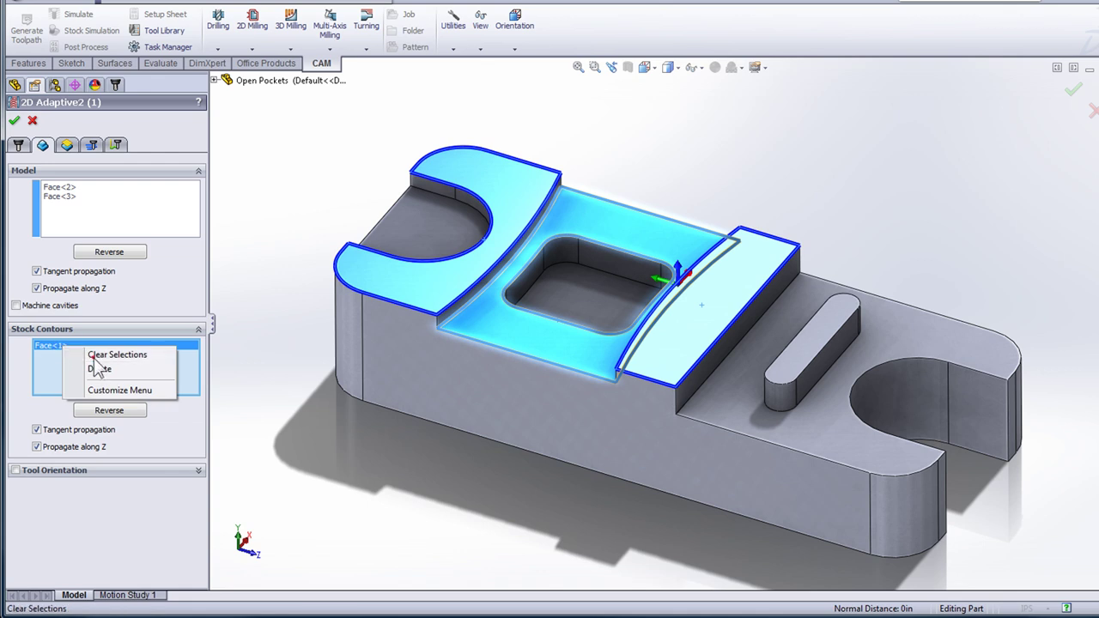
{"action": "left_click", "coordinate": [90, 354]}
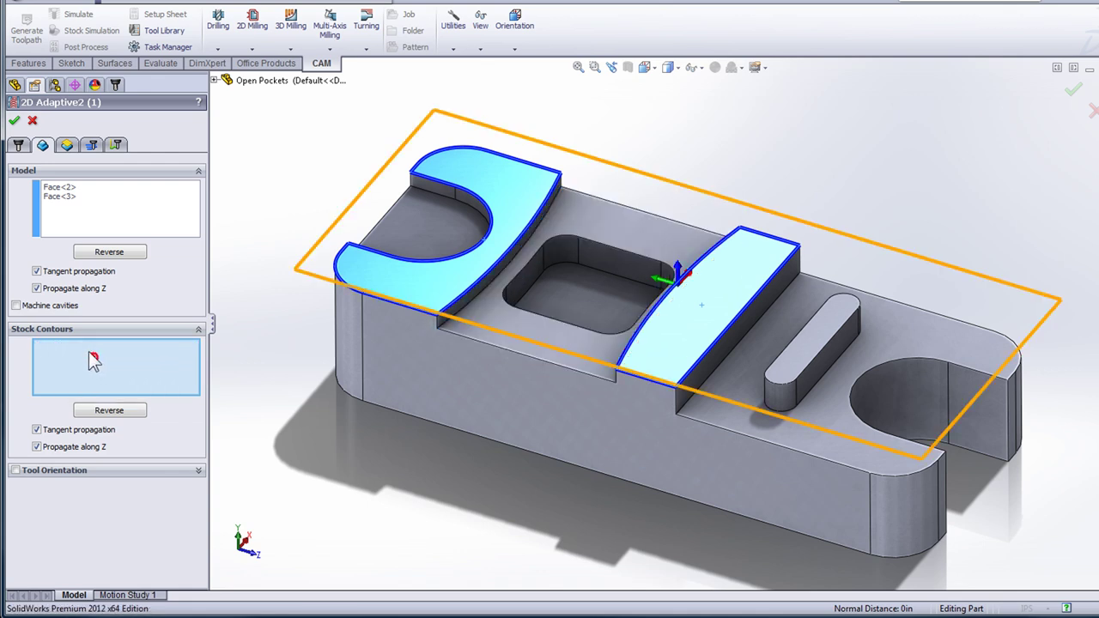
{"action": "left_click", "coordinate": [471, 302]}
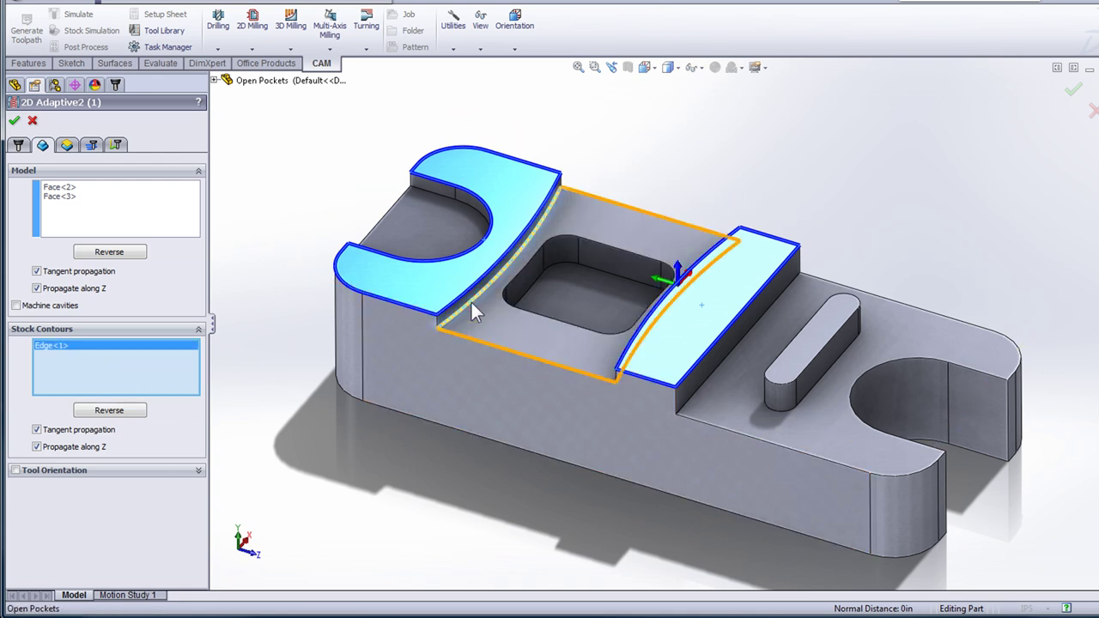
{"action": "left_click", "coordinate": [14, 120]}
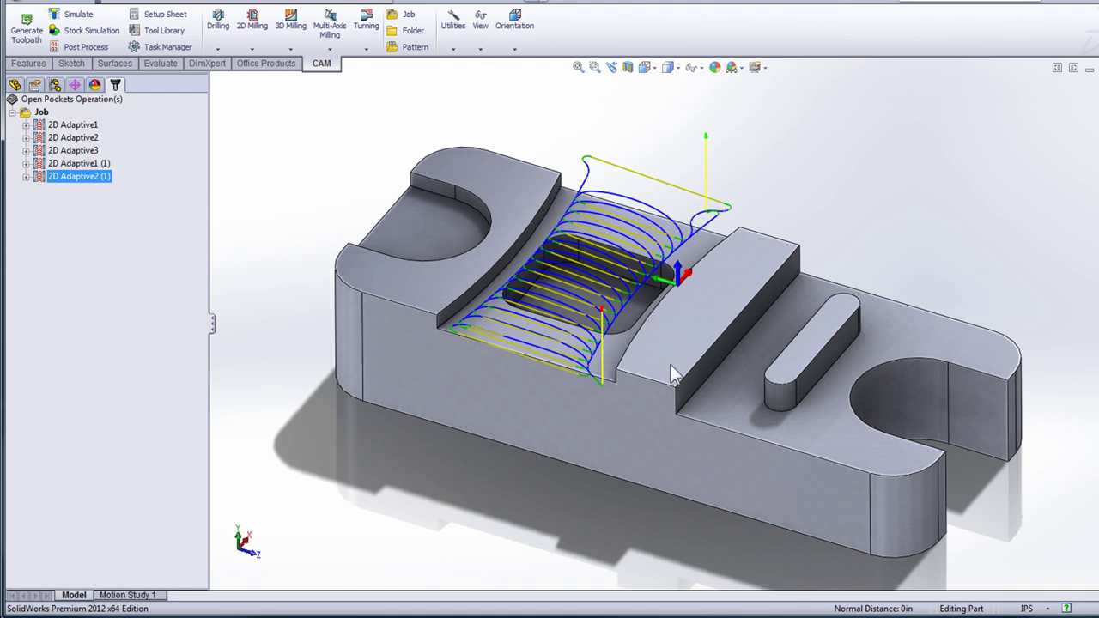
Start a 2D Adaptive Clearing operation with Machine cavities off, using the top faces of the raised block and the slot-shaped boss as model geometry
{"action": "left_click", "coordinate": [735, 385]}
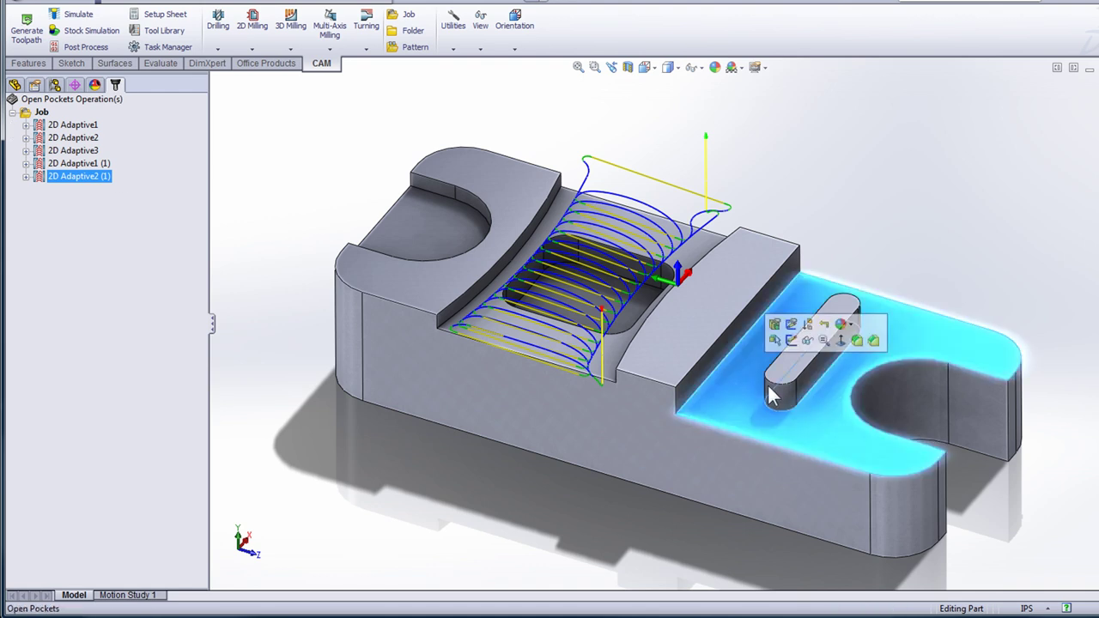
{"action": "left_click", "coordinate": [253, 35]}
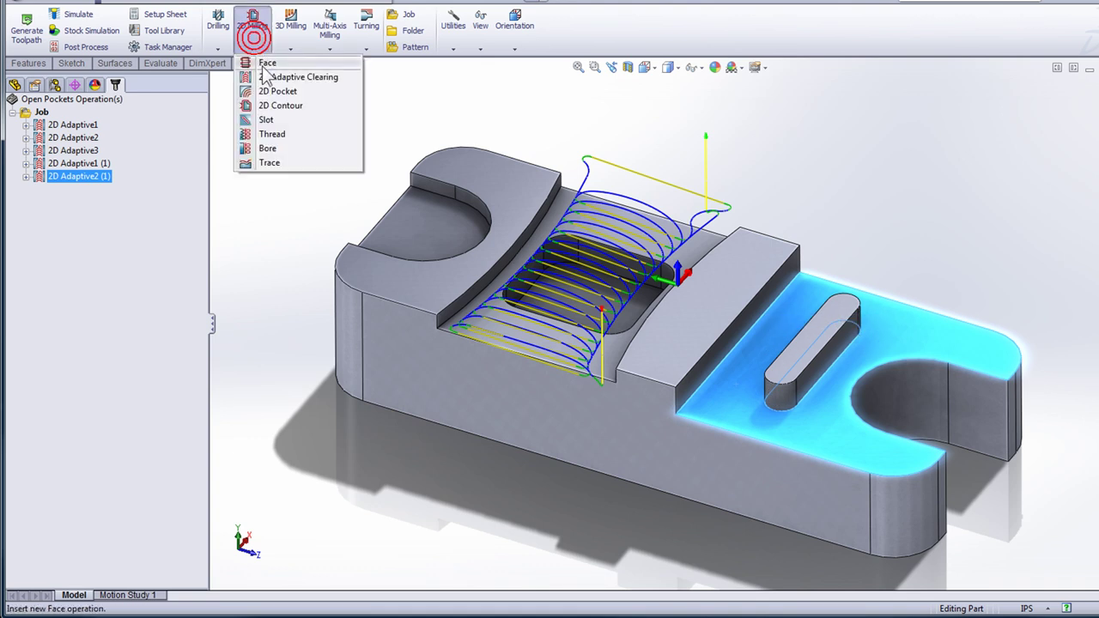
{"action": "left_click", "coordinate": [266, 78]}
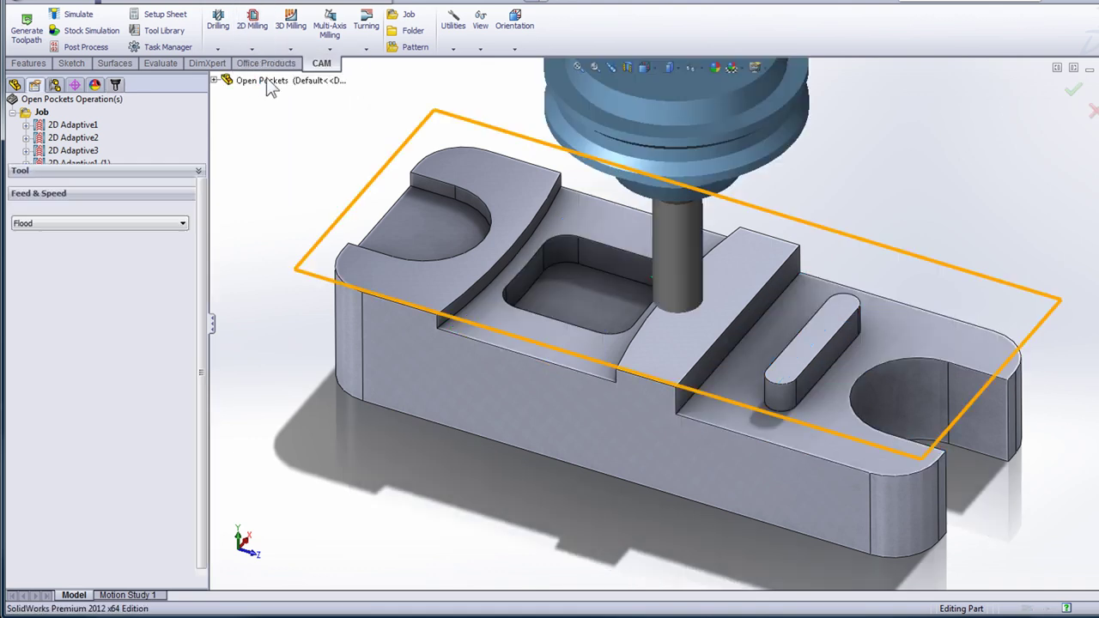
{"action": "left_click", "coordinate": [43, 146]}
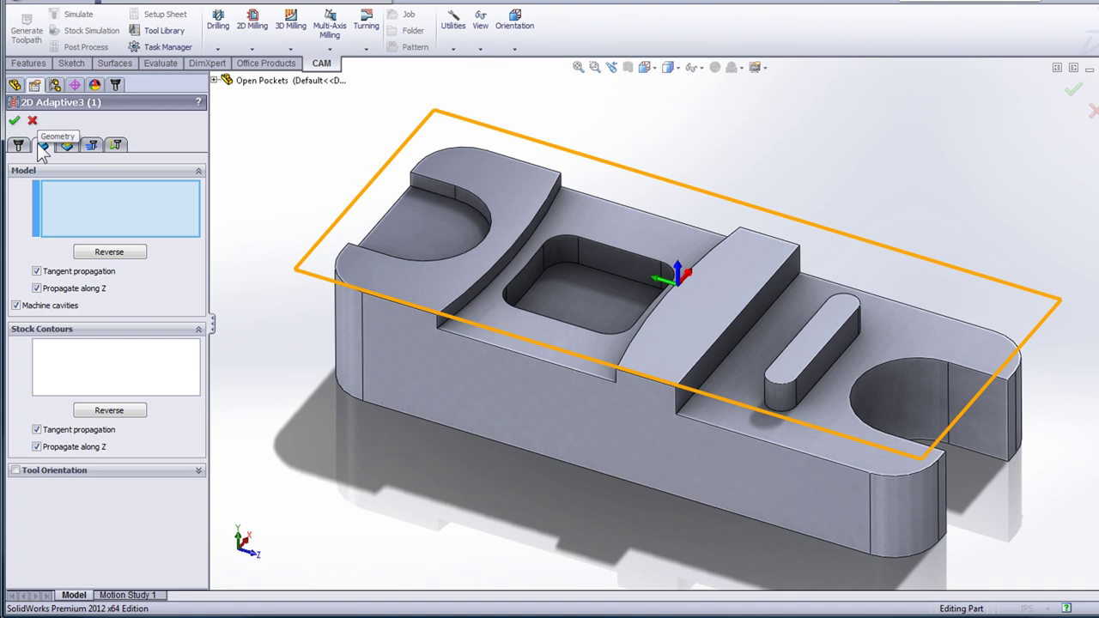
{"action": "left_click", "coordinate": [718, 283]}
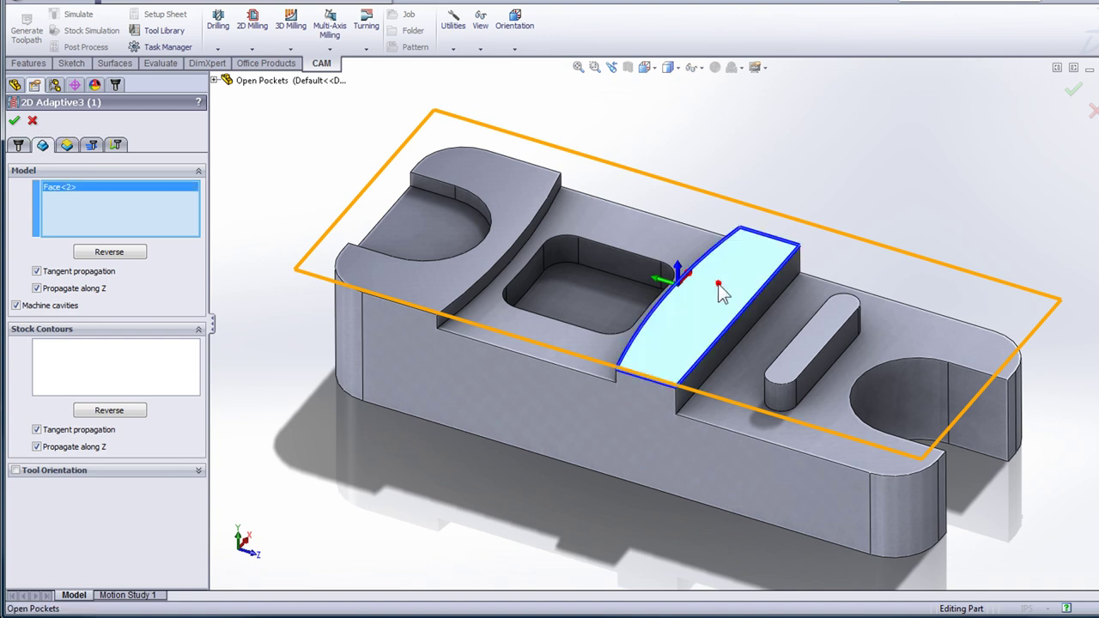
{"action": "left_click", "coordinate": [818, 328]}
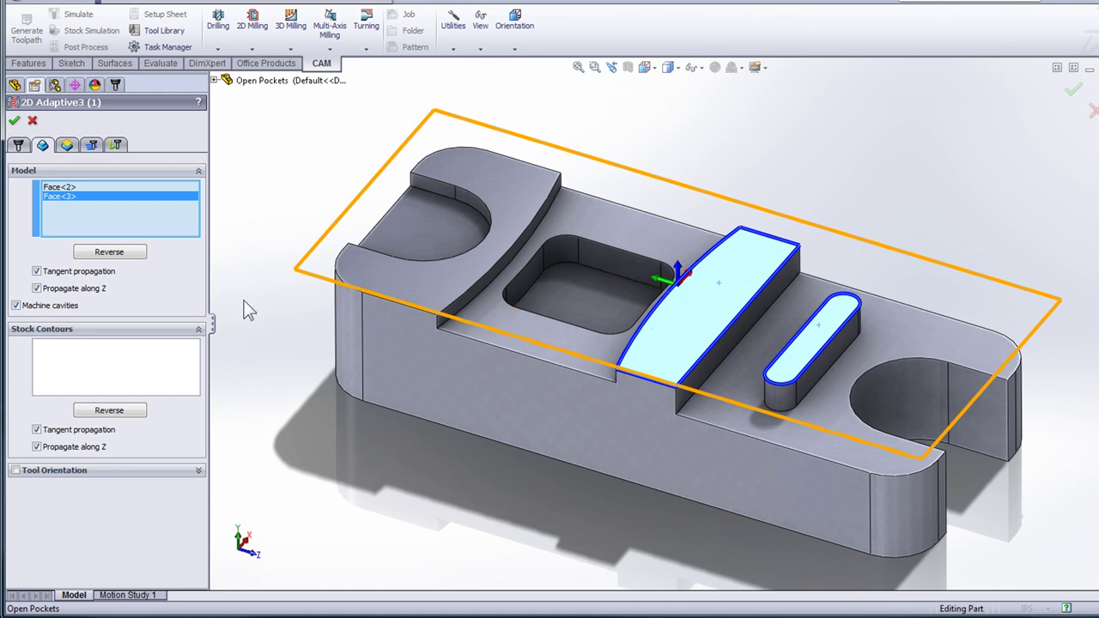
{"action": "left_click", "coordinate": [54, 306]}
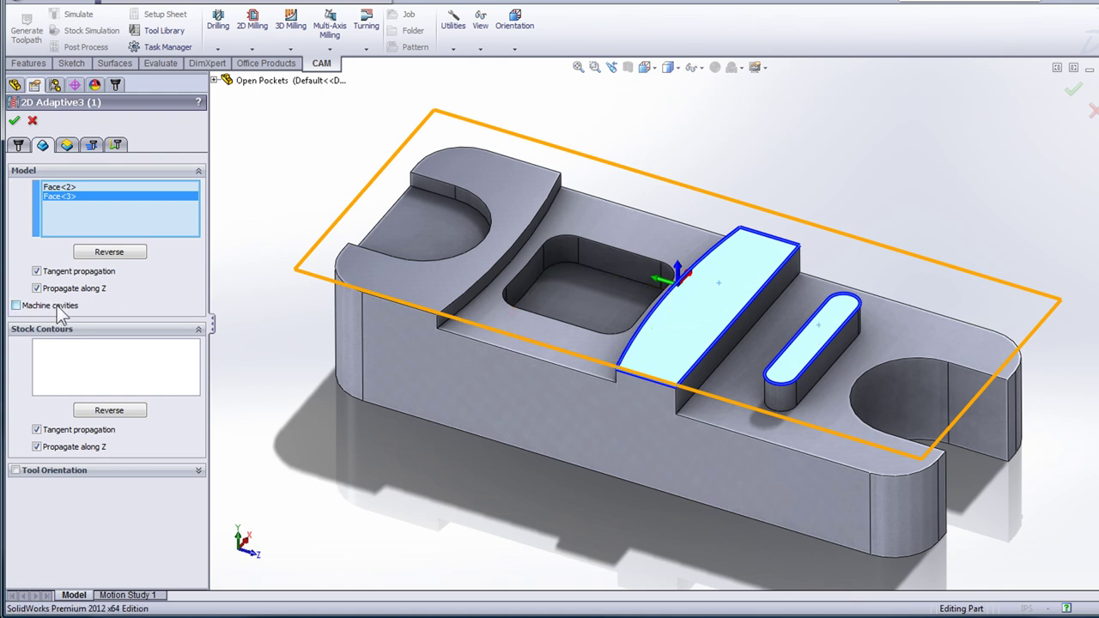
Assign the floor face around the slot-shaped boss as stock contour, set the bottom height from that face and generate the toolpath
{"action": "left_click", "coordinate": [99, 365]}
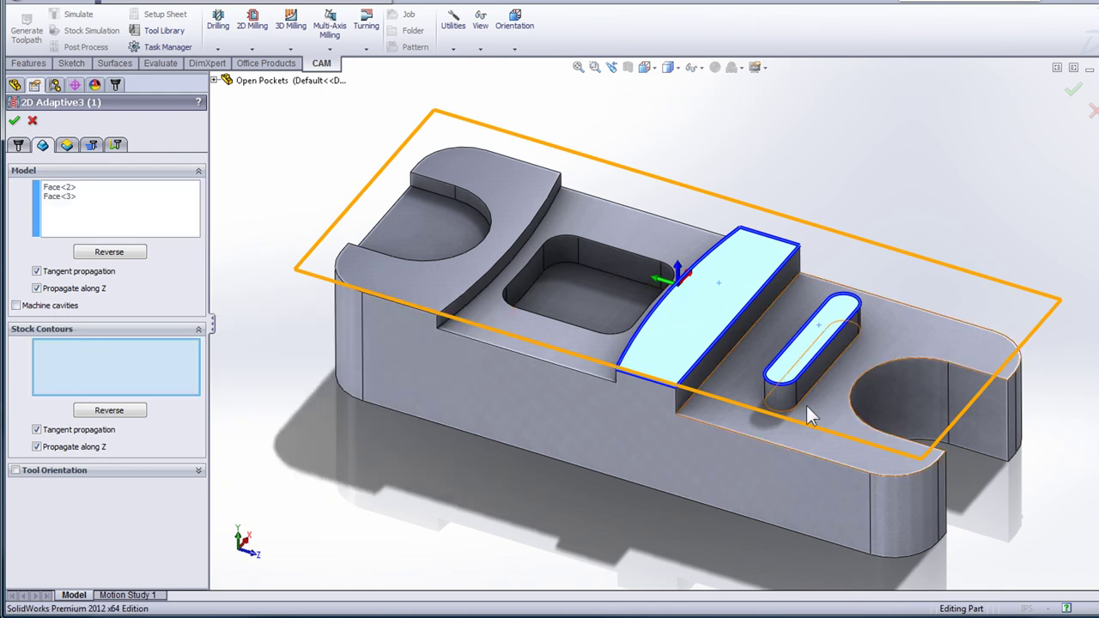
{"action": "left_click", "coordinate": [845, 419]}
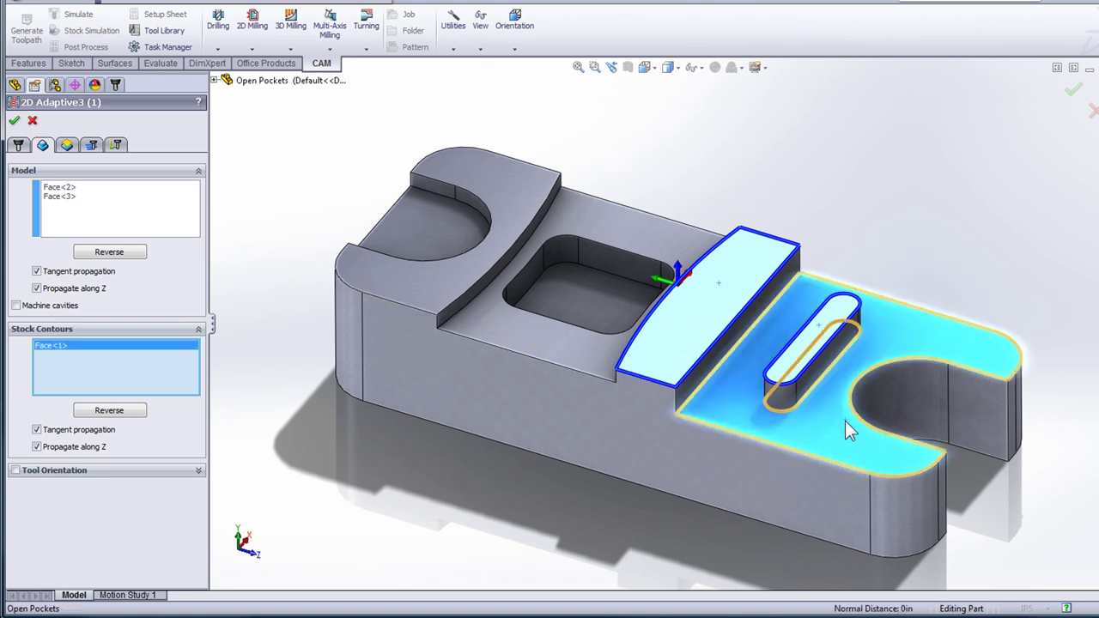
{"action": "left_click", "coordinate": [67, 145]}
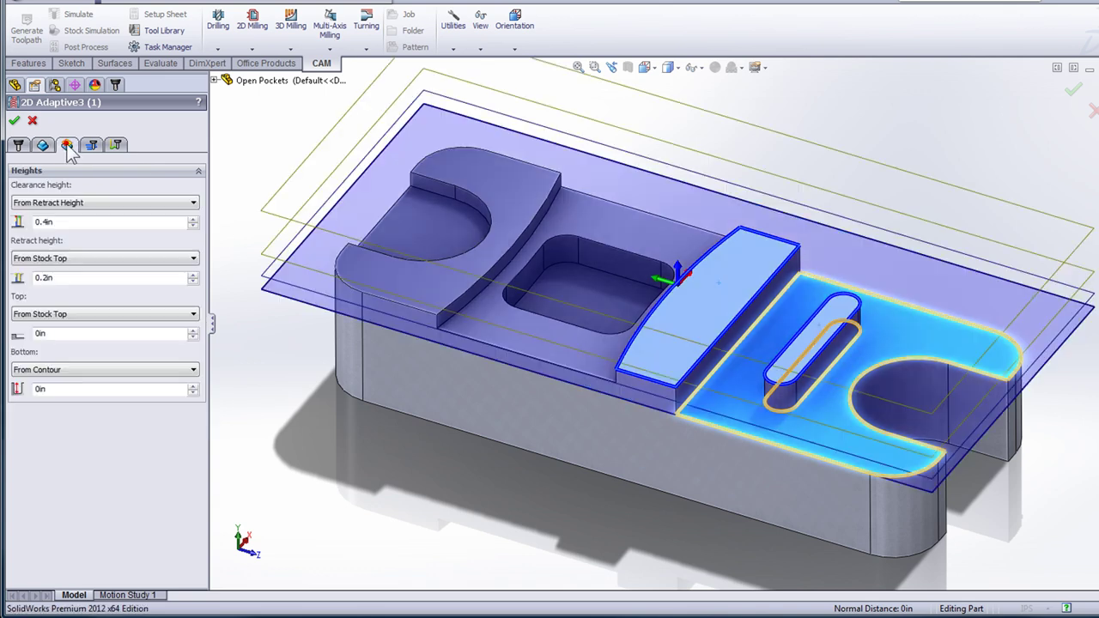
{"action": "left_click", "coordinate": [896, 468]}
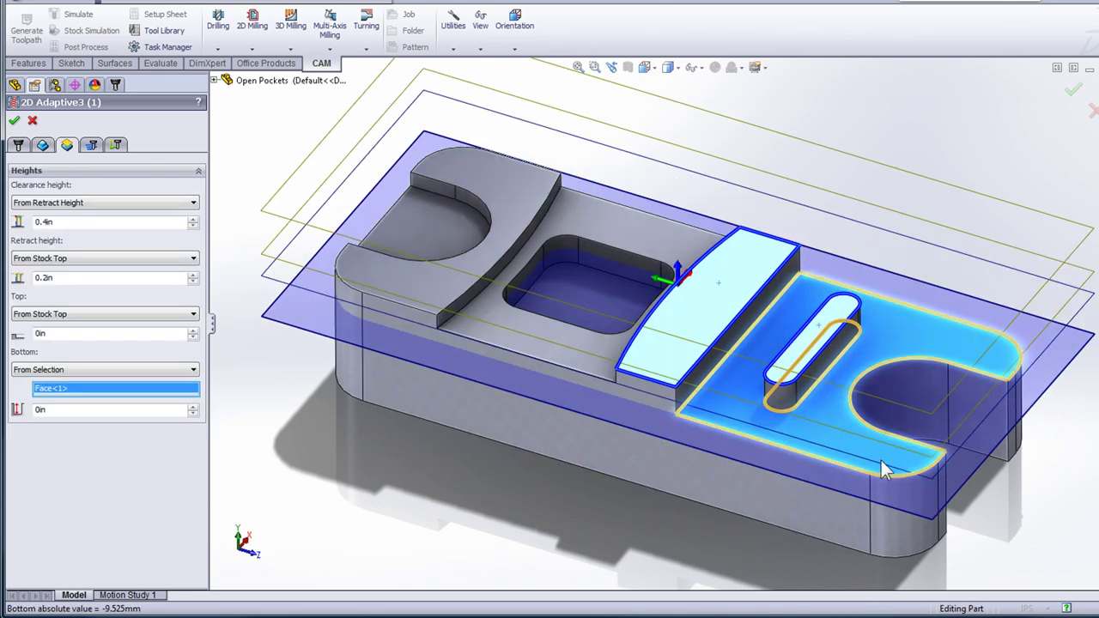
{"action": "left_click", "coordinate": [15, 122]}
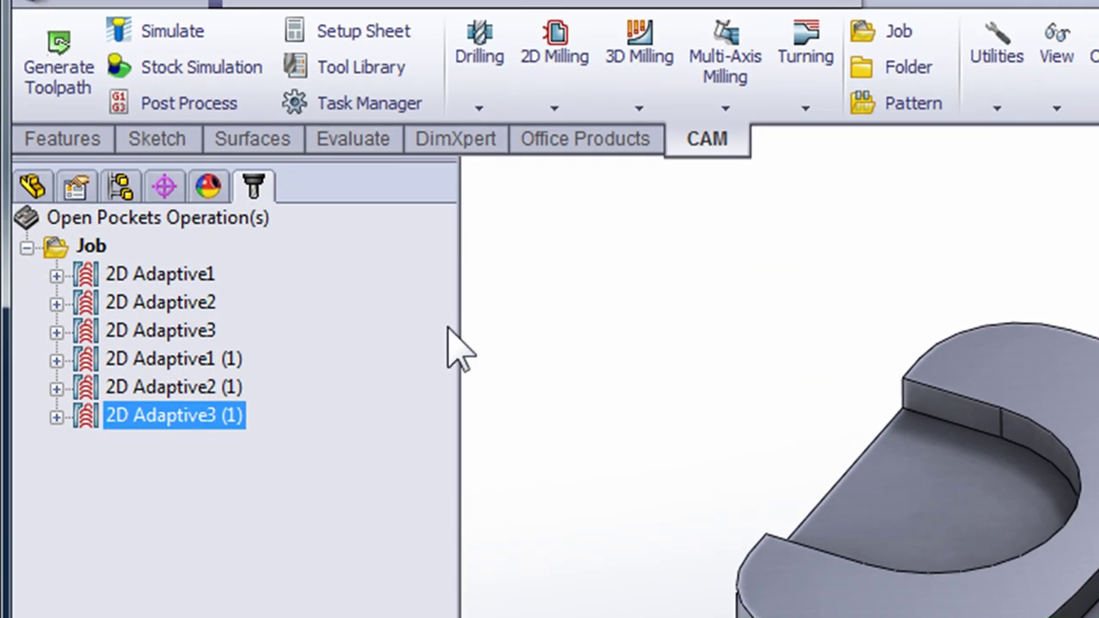
Create a 3D Adaptive Clearing operation for the whole part with Flat area detection enabled and generate its toolpath
{"action": "left_click", "coordinate": [638, 82]}
{"action": "left_click", "coordinate": [662, 139]}
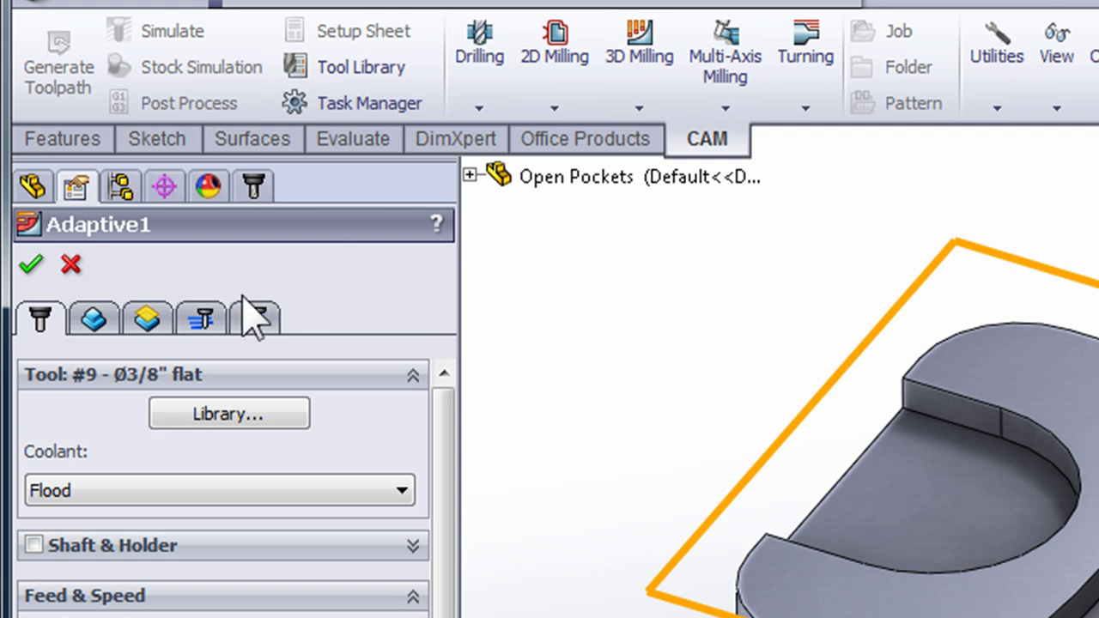
{"action": "left_click", "coordinate": [203, 323]}
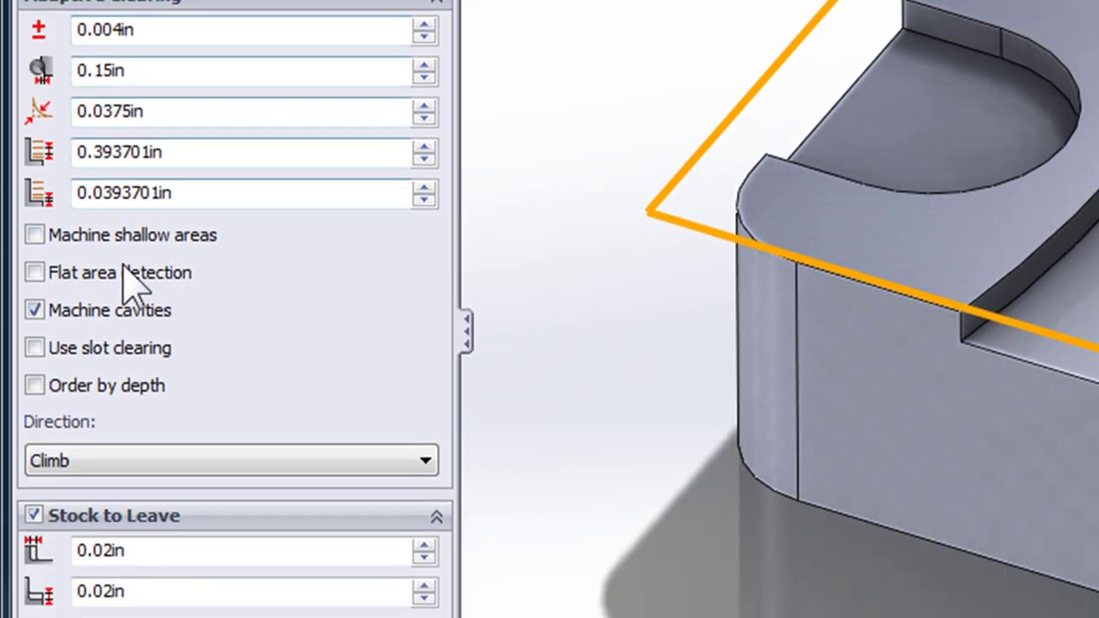
{"action": "left_click", "coordinate": [122, 266]}
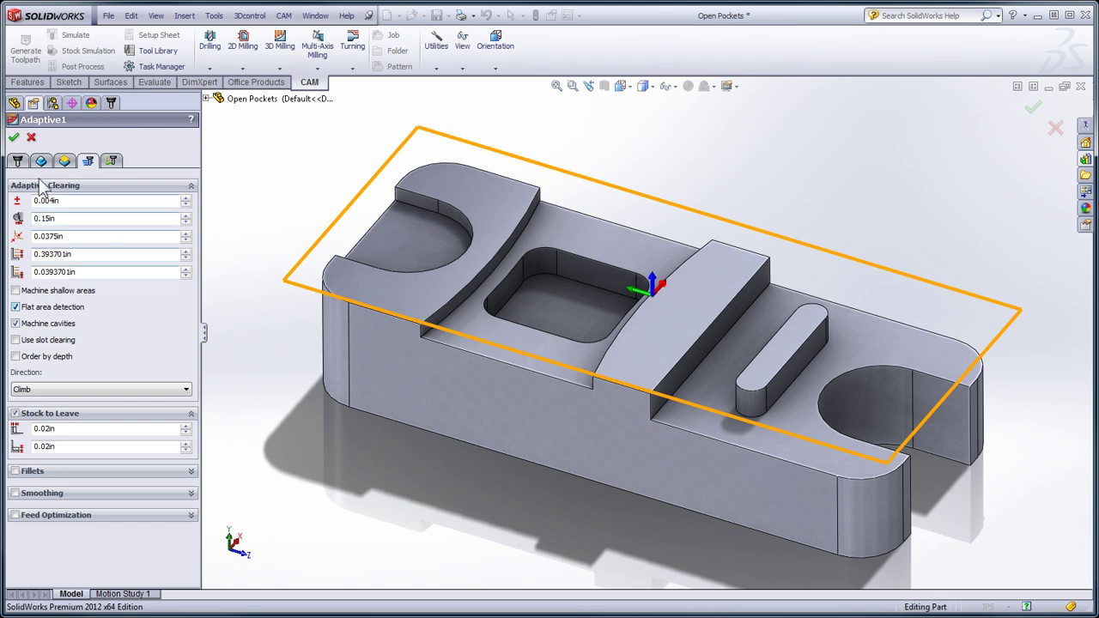
{"action": "left_click", "coordinate": [14, 137]}
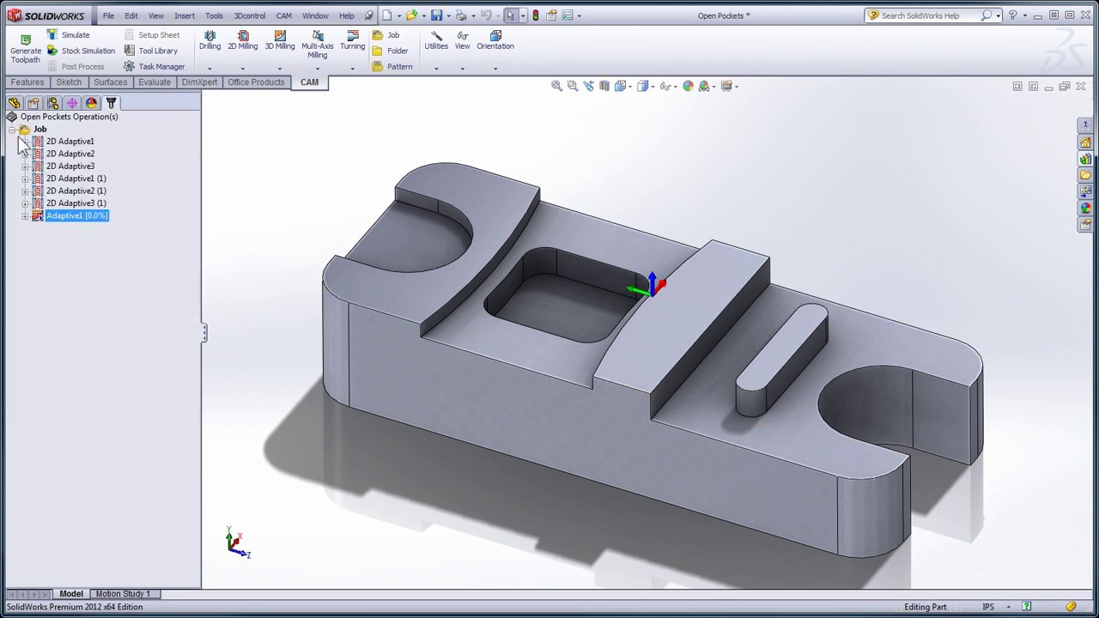